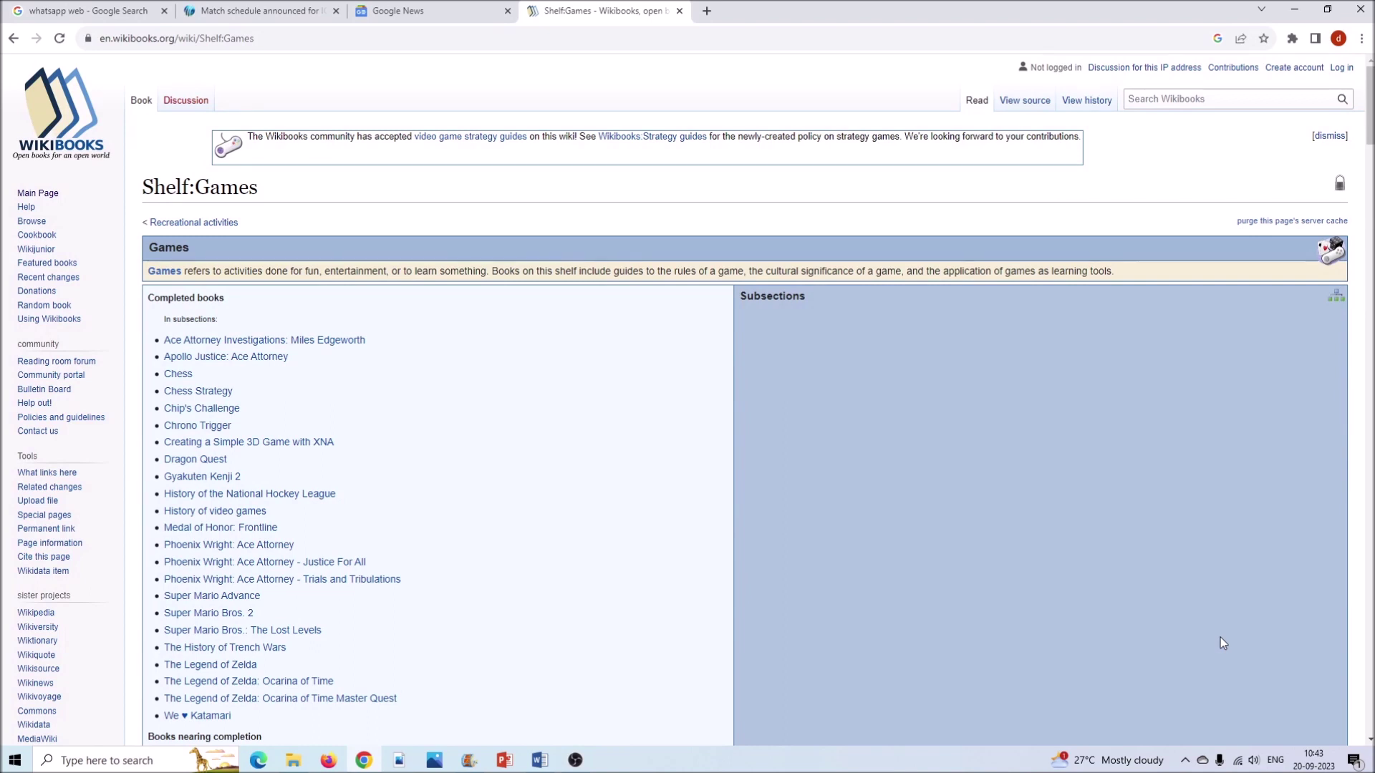
Step: Highlight the Ctrl + T new-tab slide and open a new tab loading the Google homepage
left_click_drag(405, 337, 836, 382)
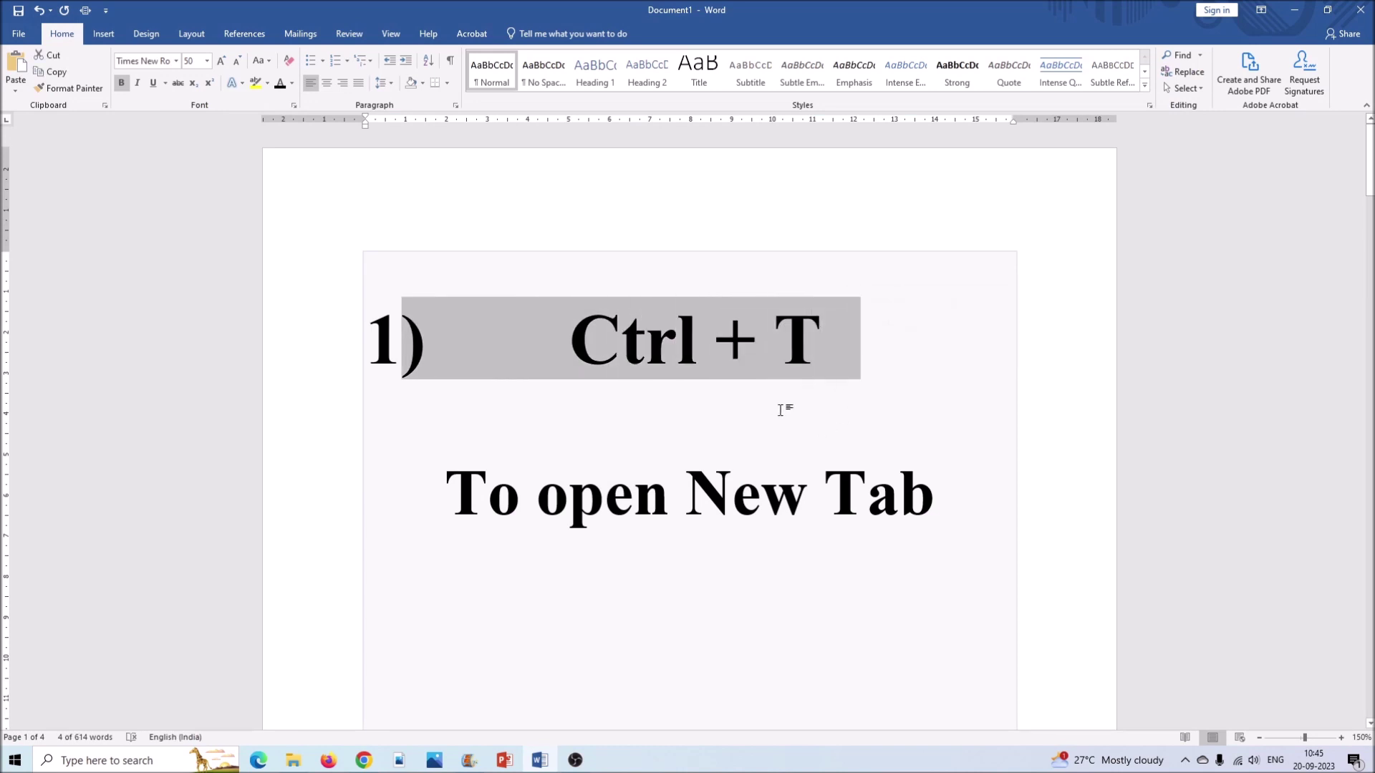
left_click_drag(466, 516, 945, 519)
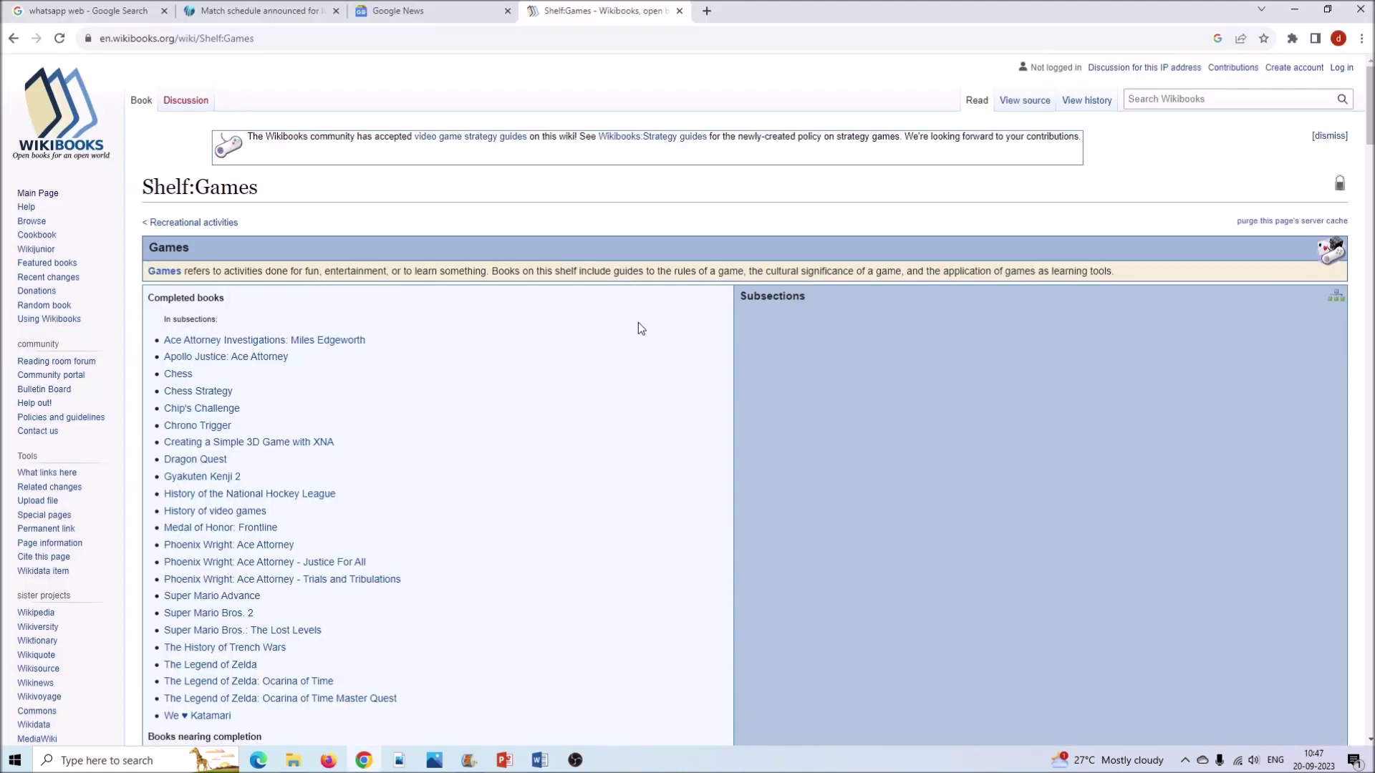
key("ctrl+t")
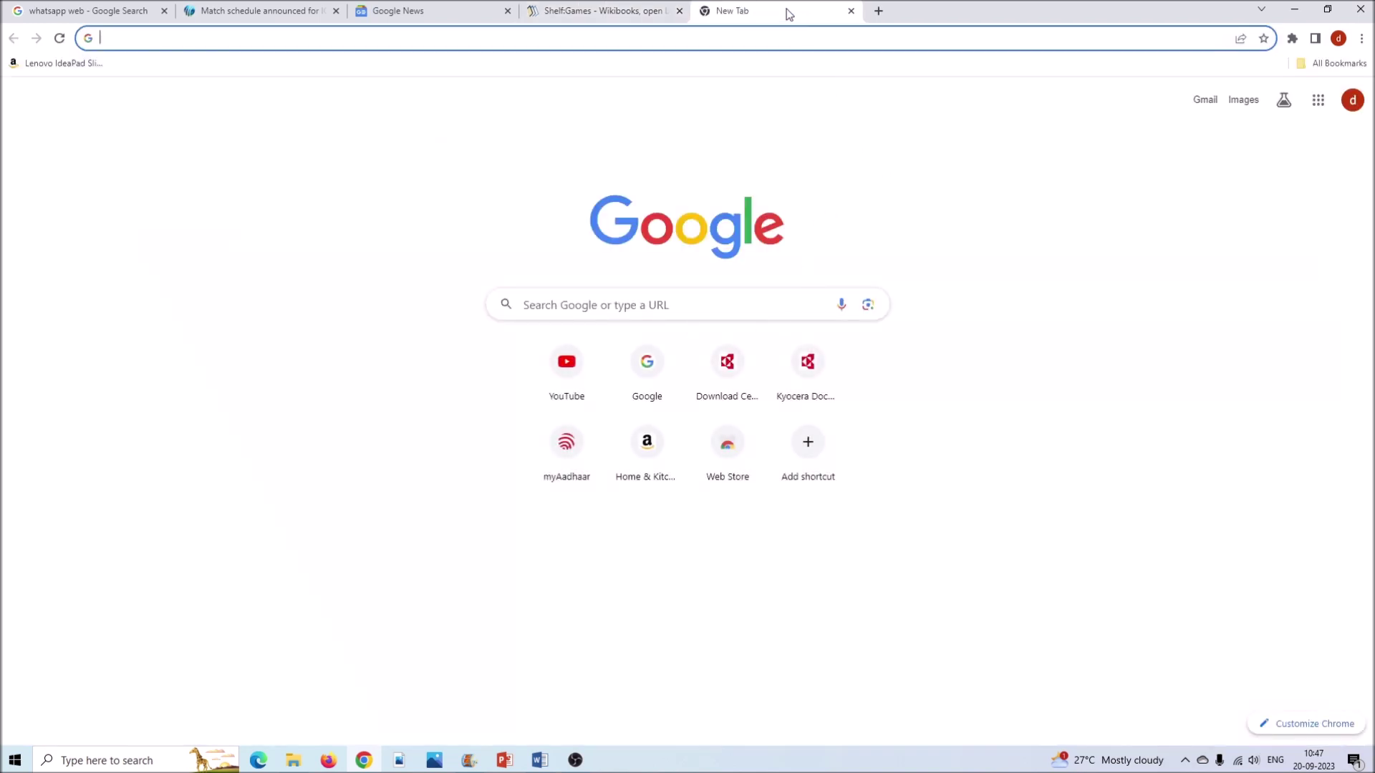
left_click(645, 369)
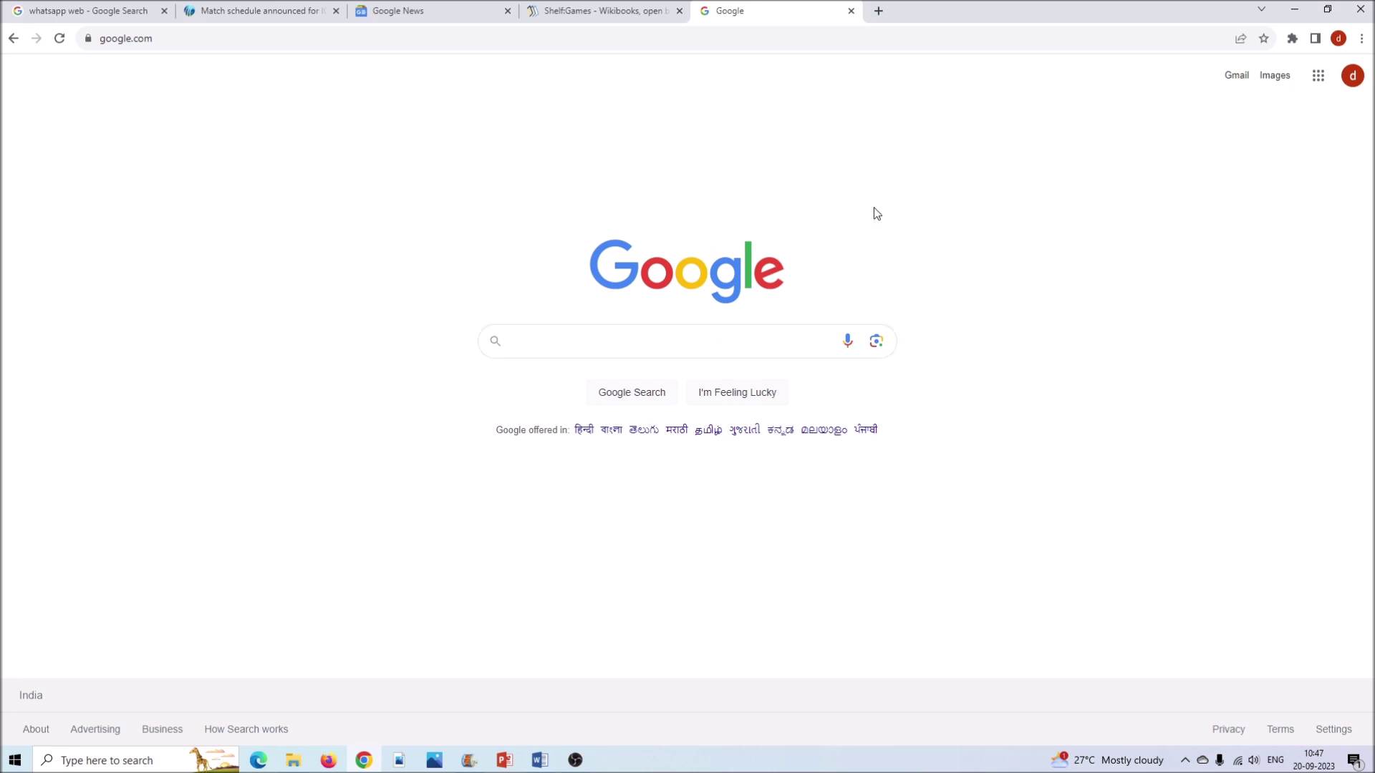
Step: Open more blank New Tab pages, then highlight the Ctrl + W close-tab slide
key("ctrl+t")
key("ctrl+t")
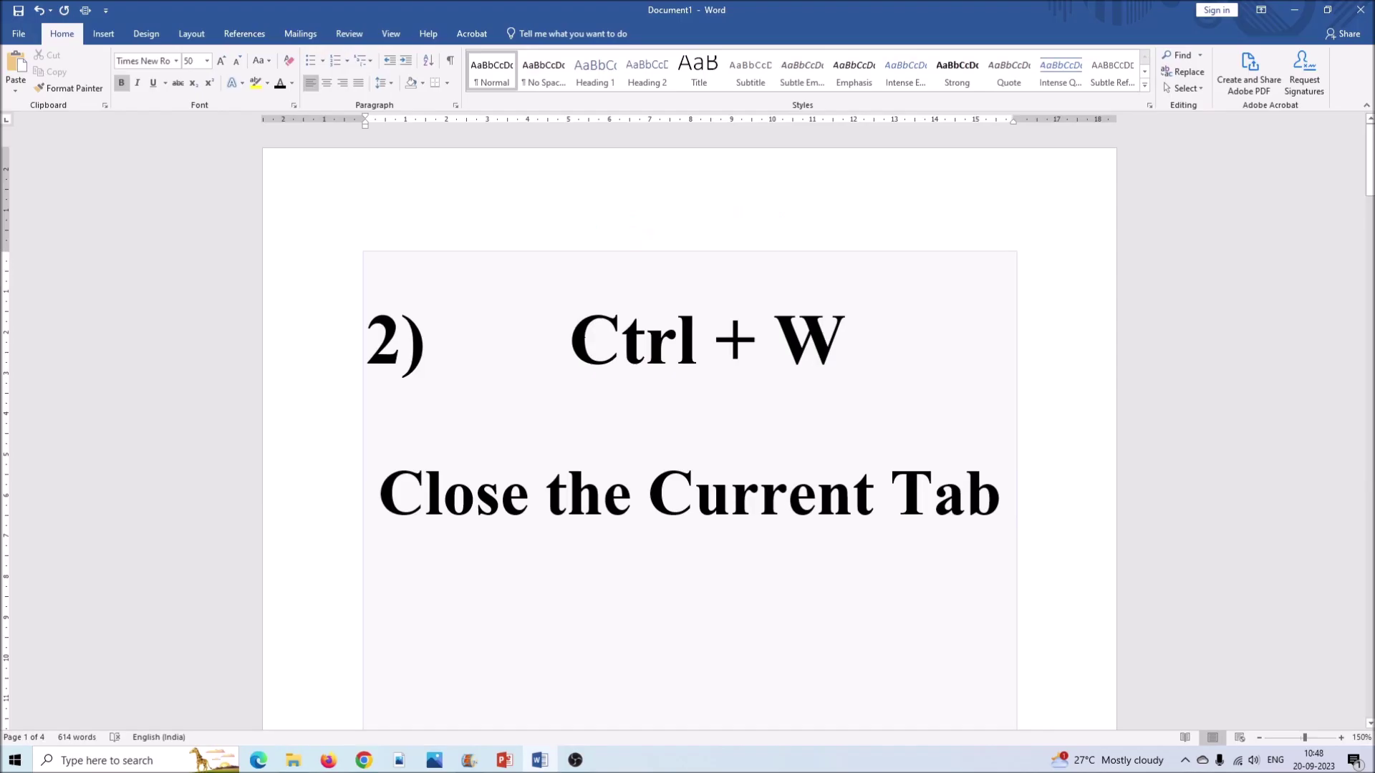
left_click_drag(569, 338, 842, 342)
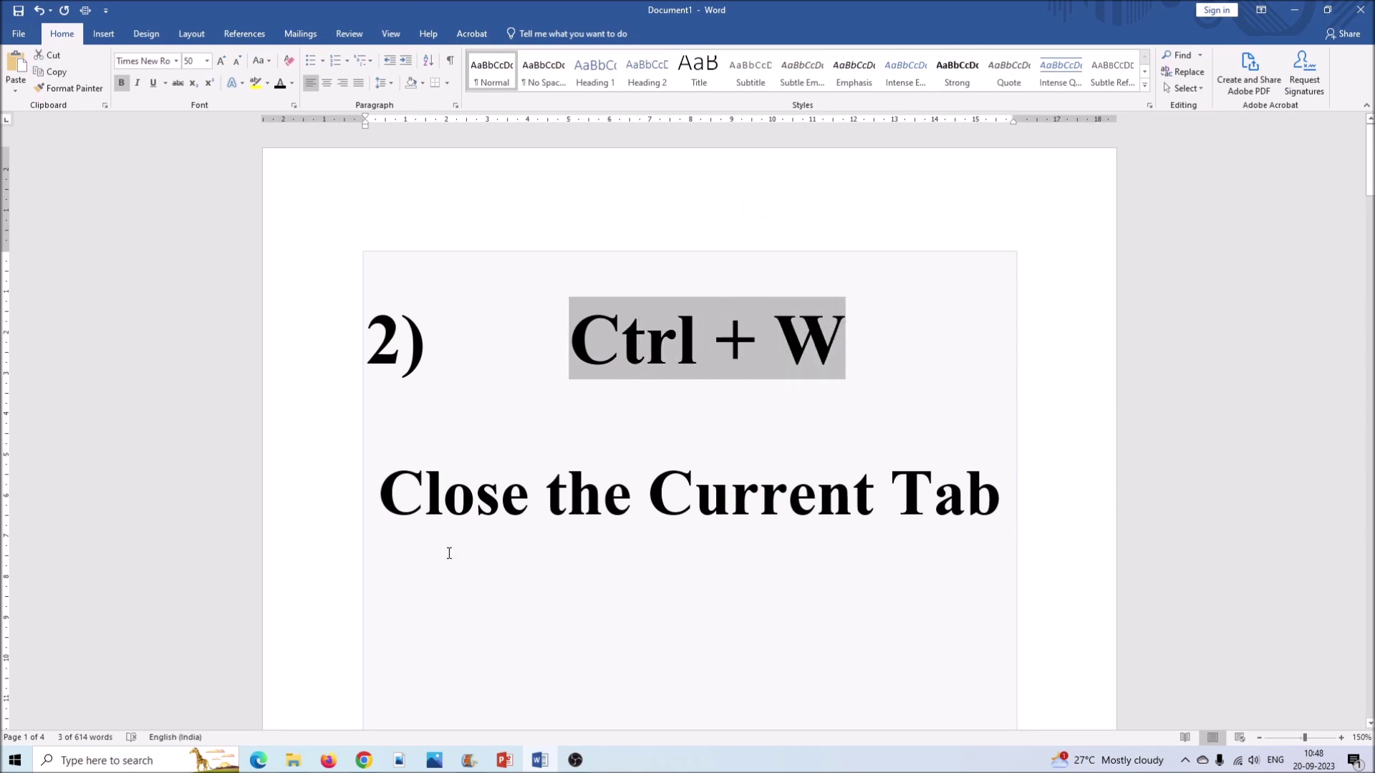
left_click_drag(380, 492, 929, 491)
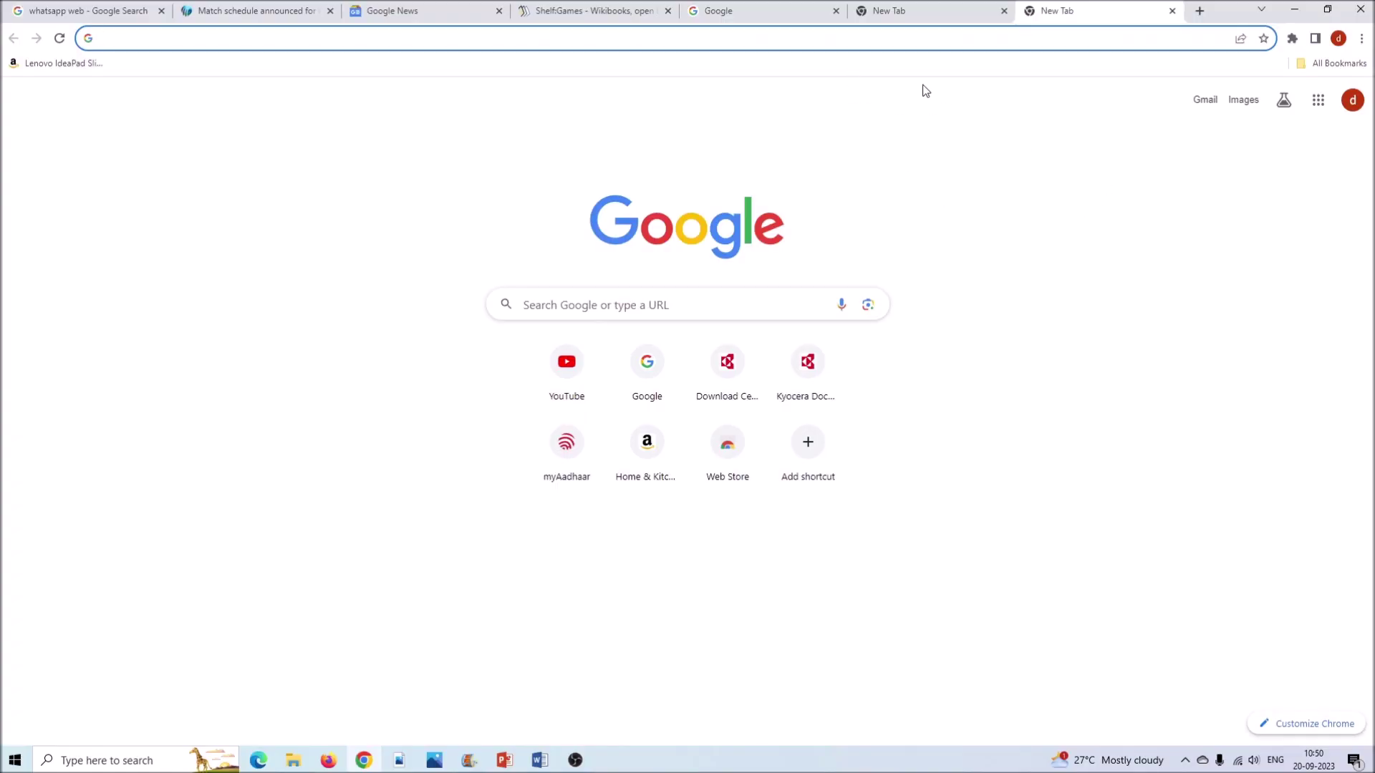
Step: Close the current New Tab with Ctrl + W and highlight the Ctrl + Shift + T reopen-tab slide
key("ctrl+w")
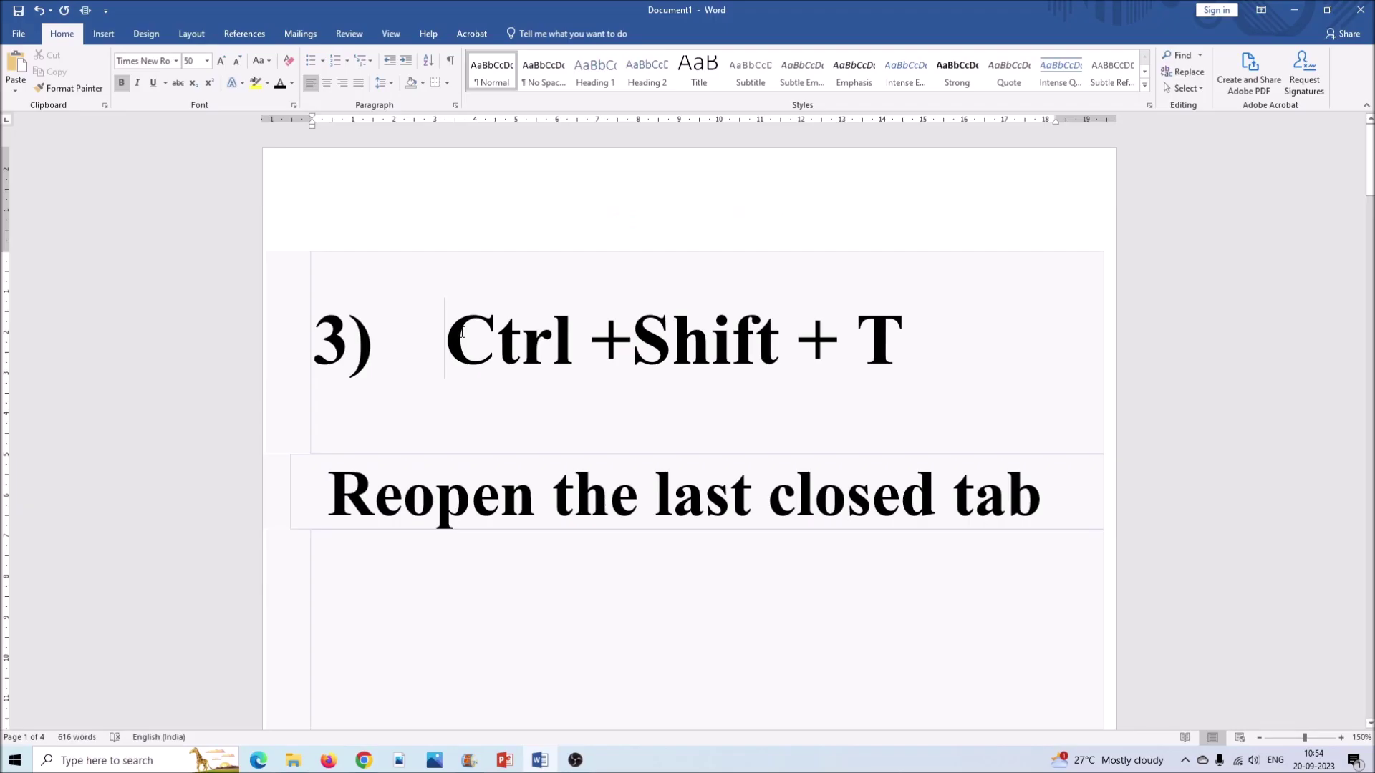
mouse_move(446, 337)
left_mouse_down()
mouse_move(644, 328)
mouse_move(899, 349)
left_mouse_up()
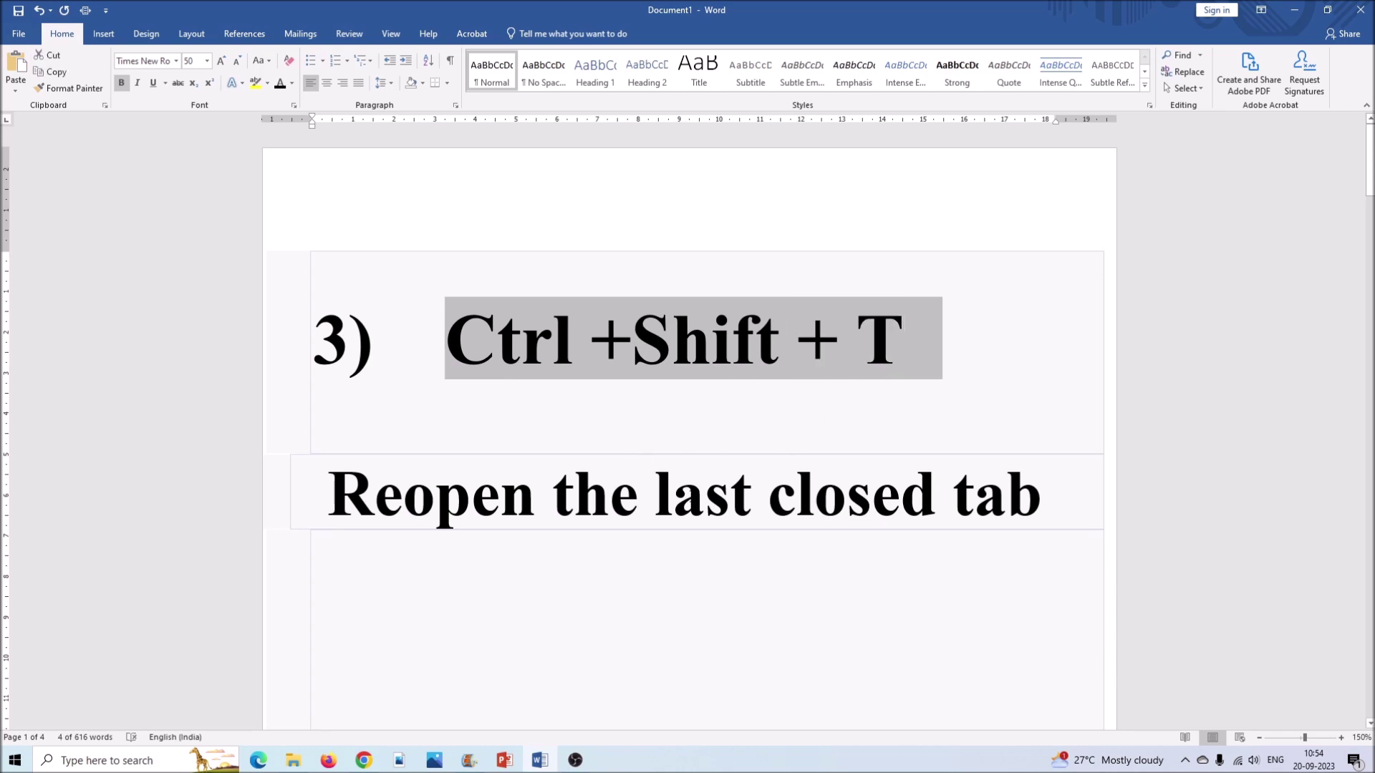
left_click_drag(328, 494, 769, 502)
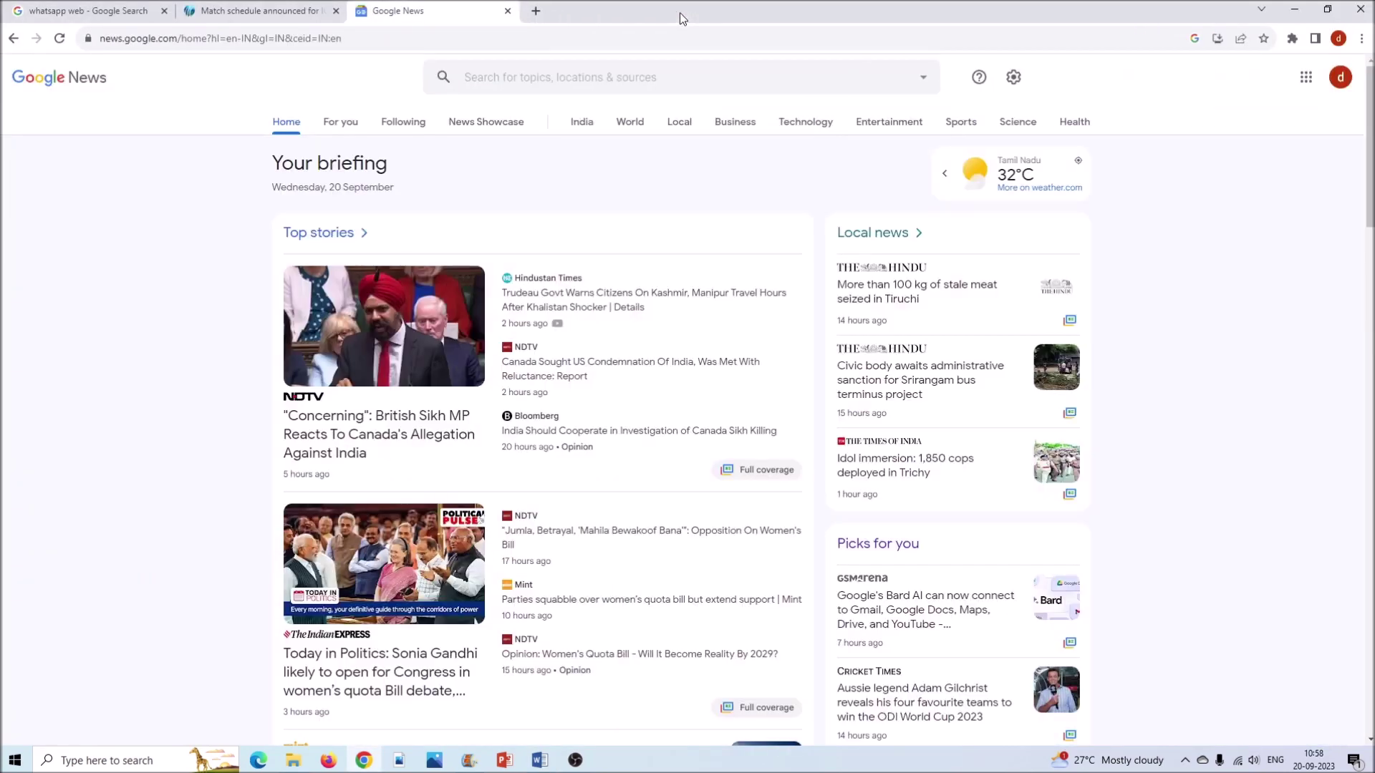
Step: Close Google News, then reopen it and the Shelf:Games tab with Ctrl + Shift + T
left_click(507, 10)
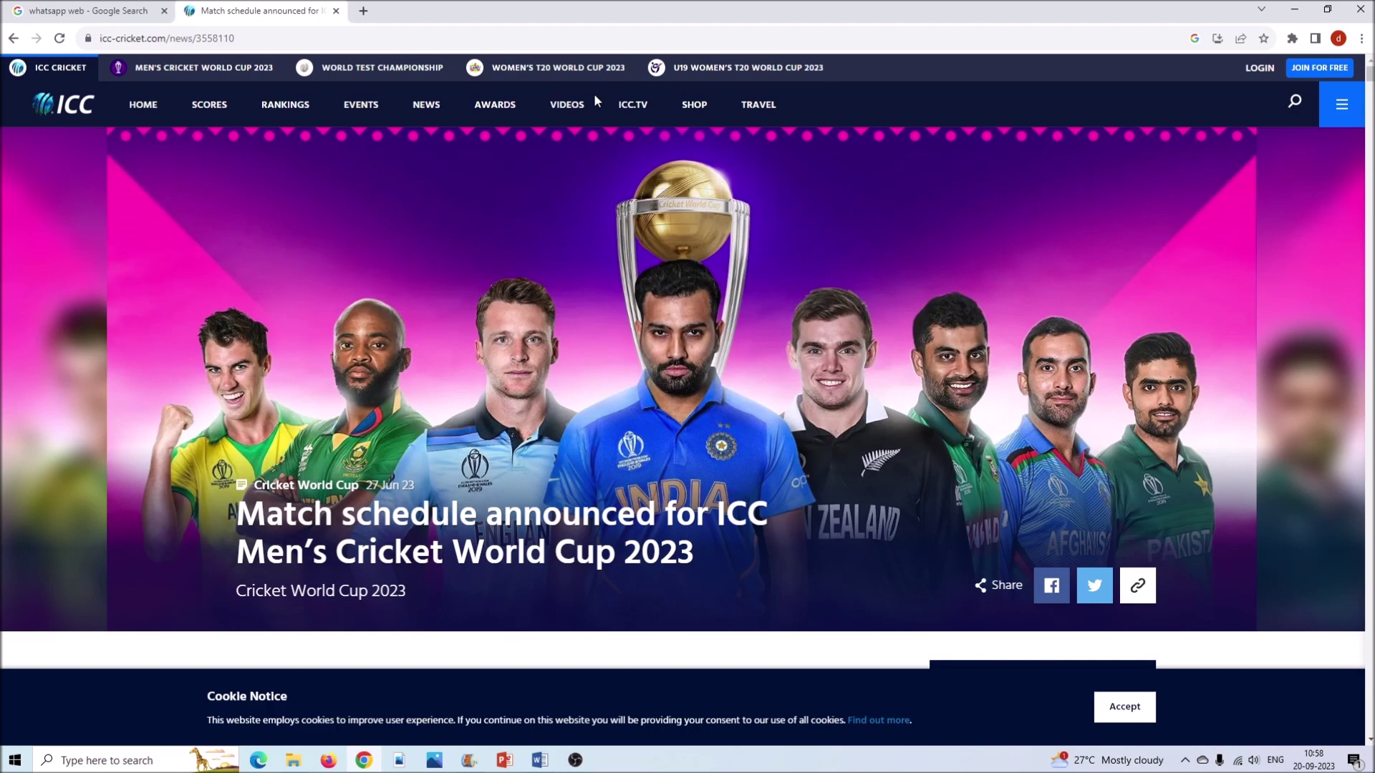
key("ctrl+shift+t")
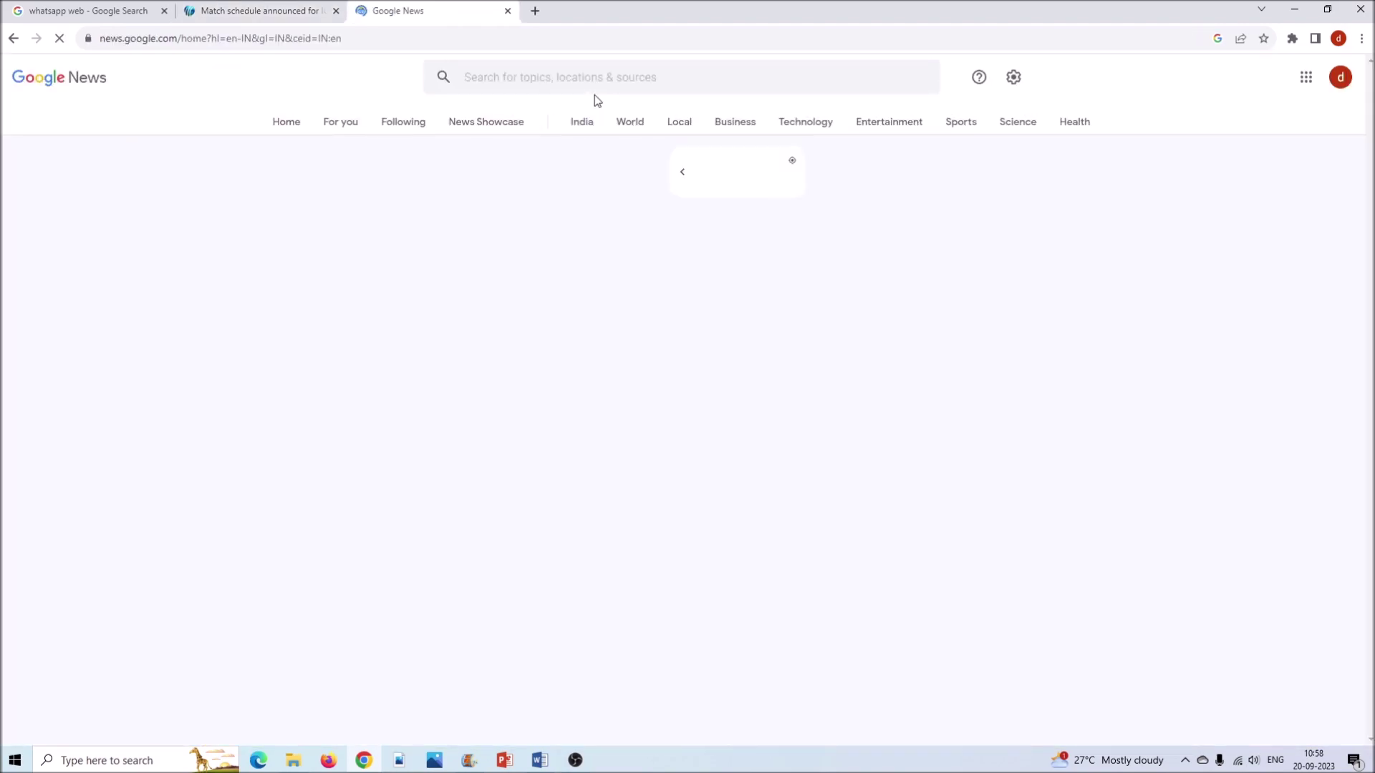
key("ctrl+shift+t")
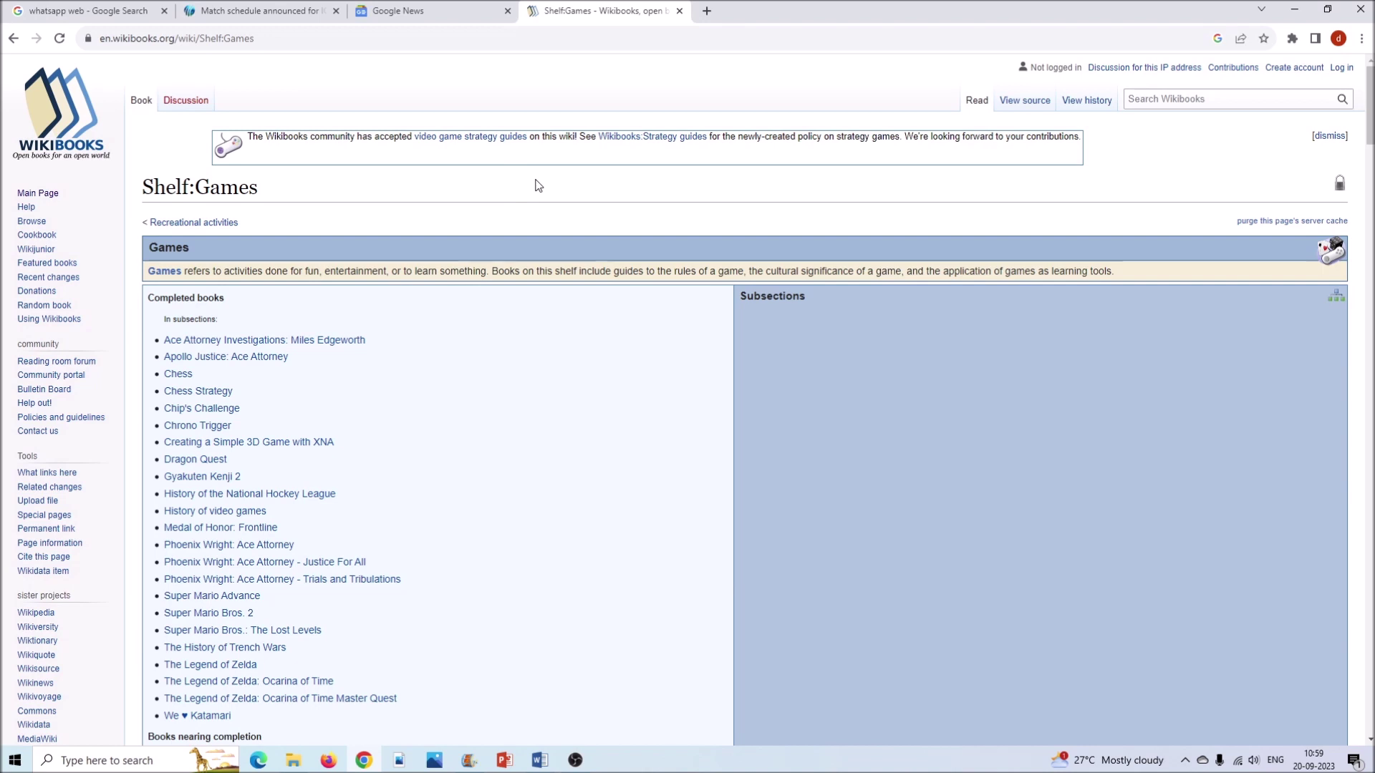
mouse_move(444, 336)
left_mouse_down()
mouse_move(624, 355)
mouse_move(816, 344)
left_mouse_up()
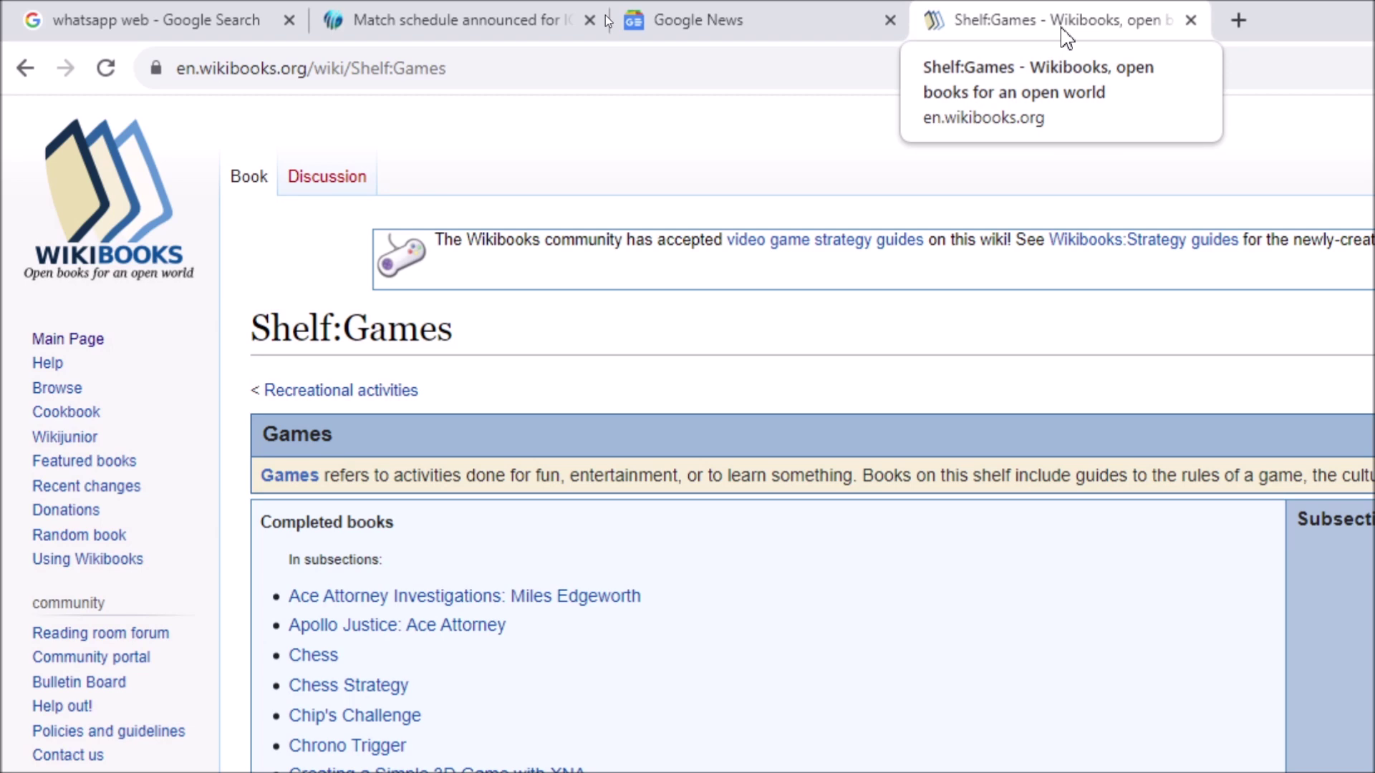
Step: Switch back to the cricket schedule tab, then the whatsapp web search tab, and highlight Ctrl + L
key("ctrl+2")
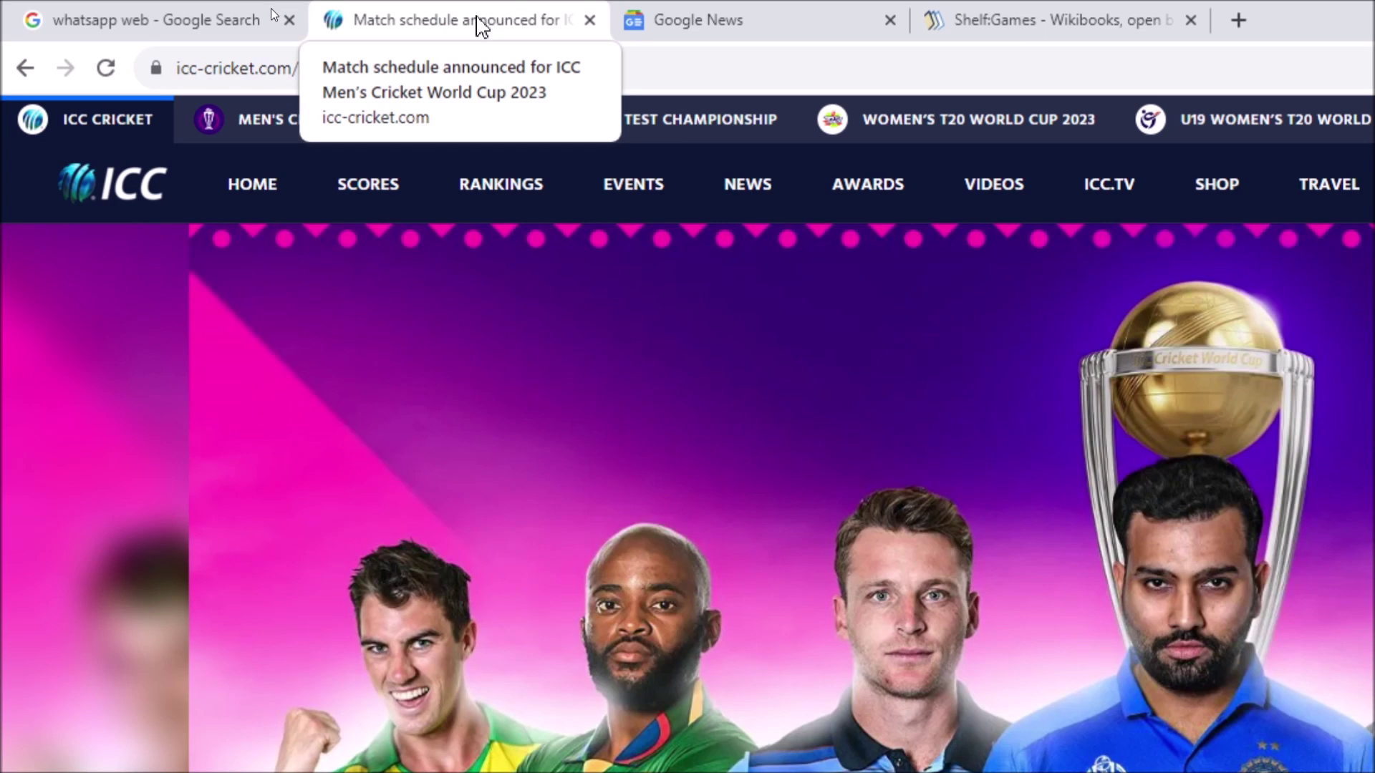
key("ctrl+1")
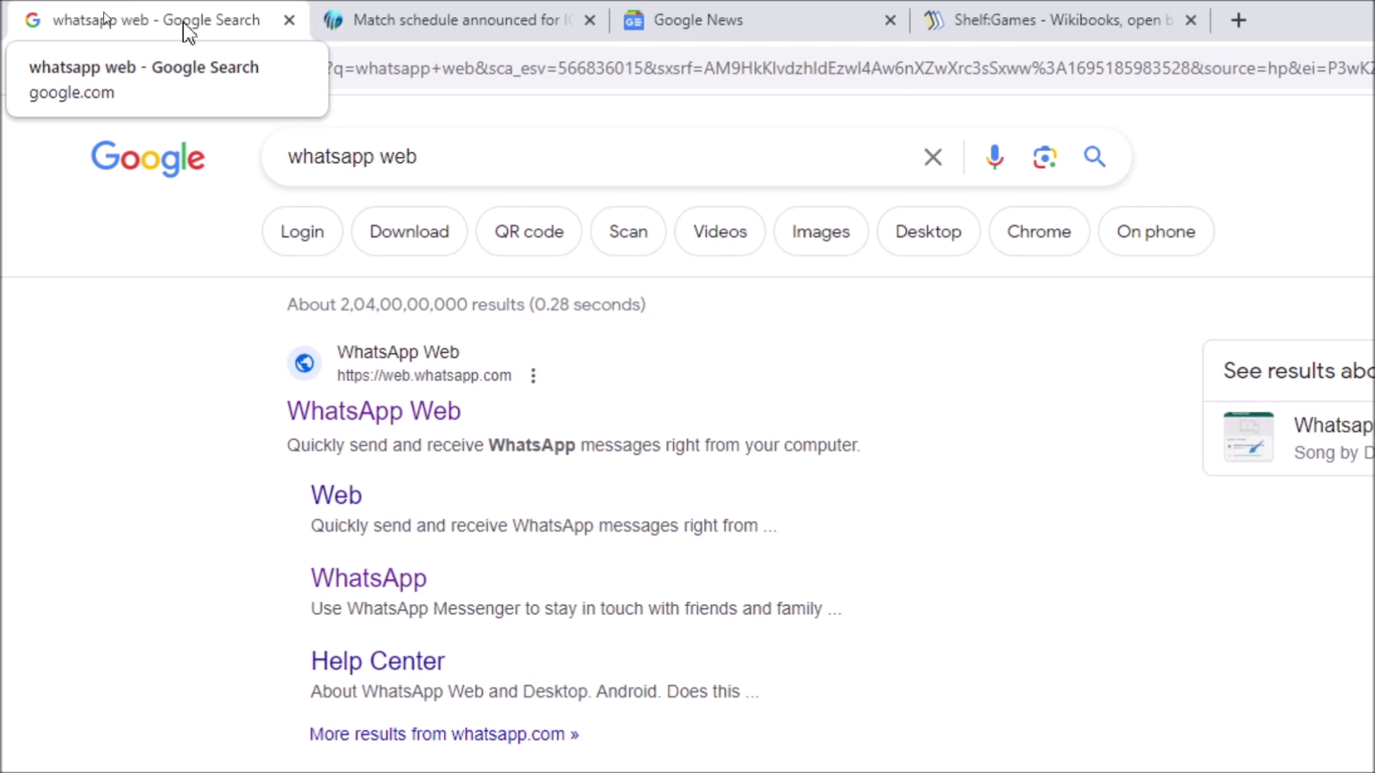
left_click_drag(447, 336, 712, 366)
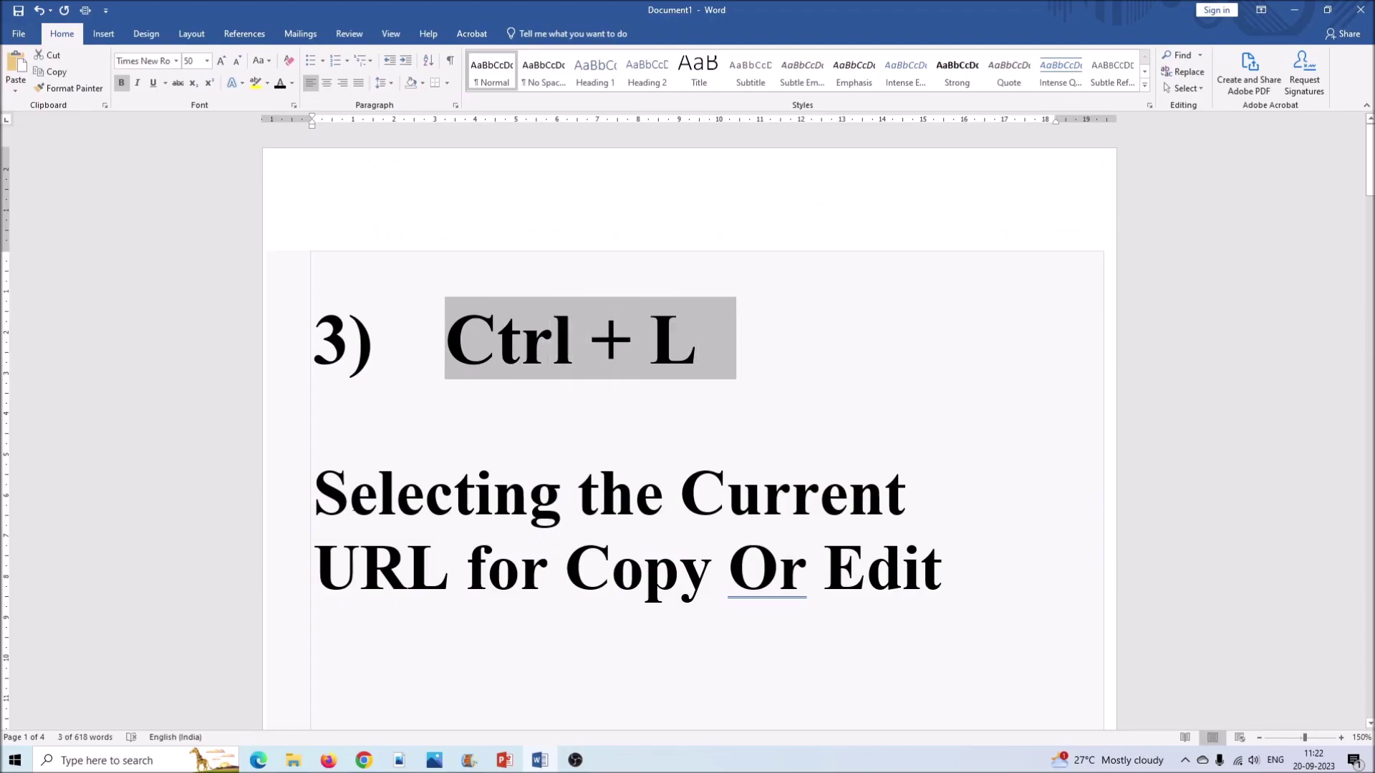
Step: Highlight the full 'Selecting the Current URL' description on the slide
left_click(322, 500)
left_click_drag(322, 500, 822, 545)
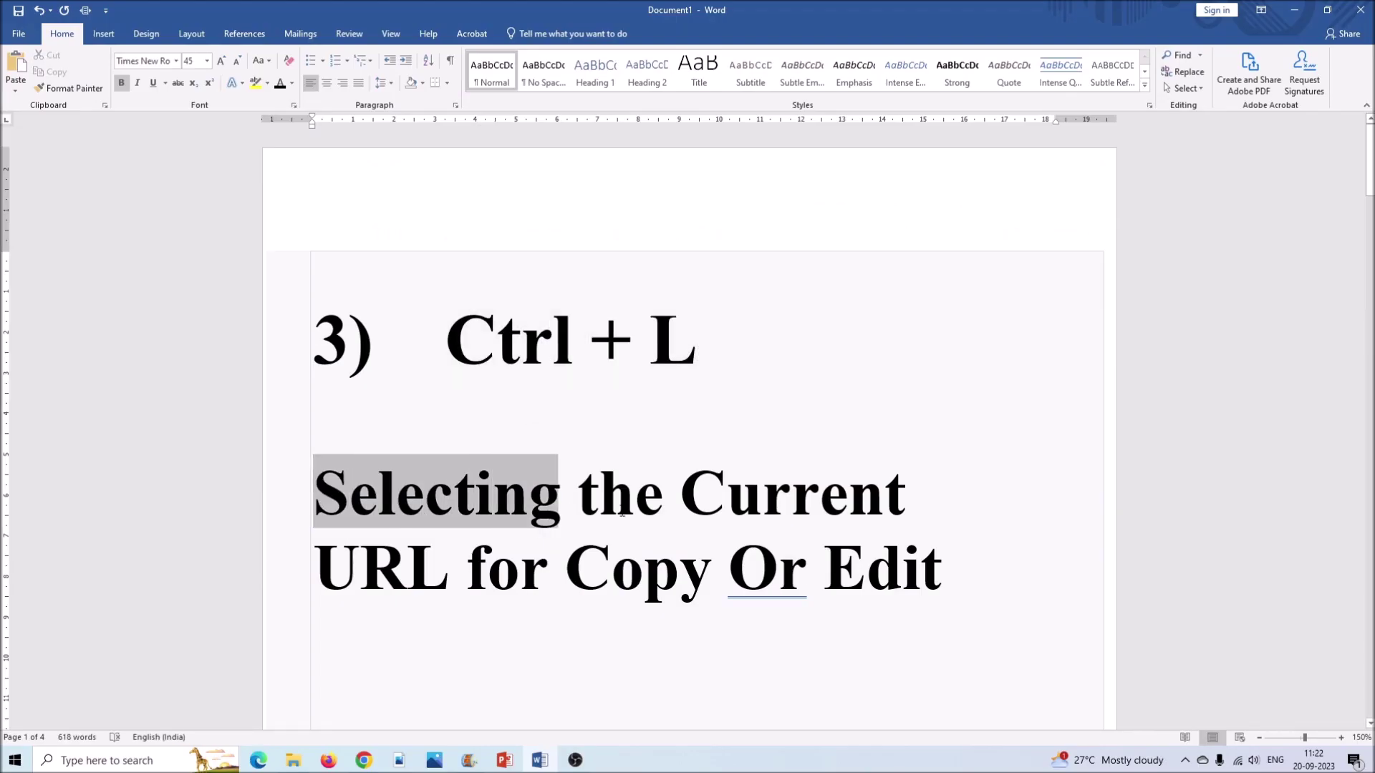
left_click_drag(823, 566, 902, 578)
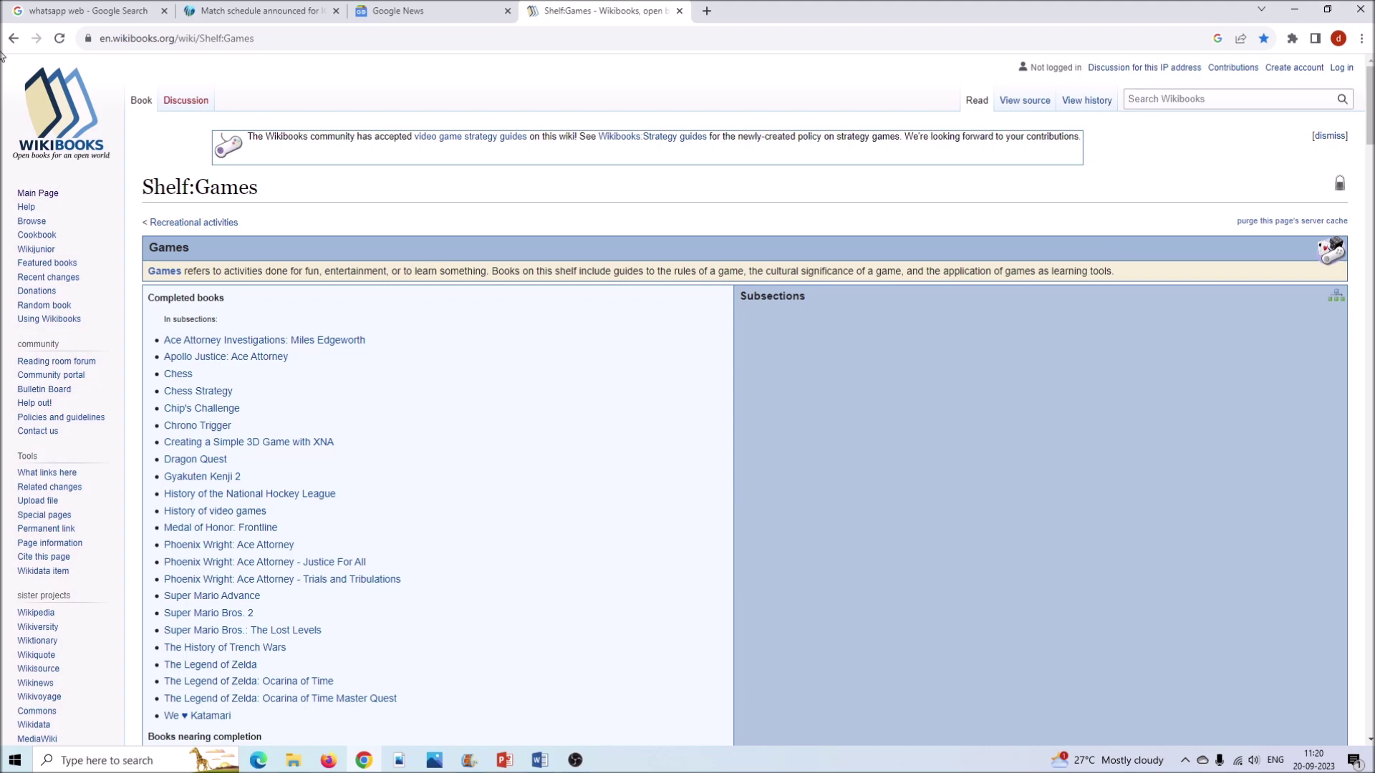
Step: Select the full Shelf:Games URL with Ctrl + L, then highlight the F11 full-screen slide
key("ctrl+l")
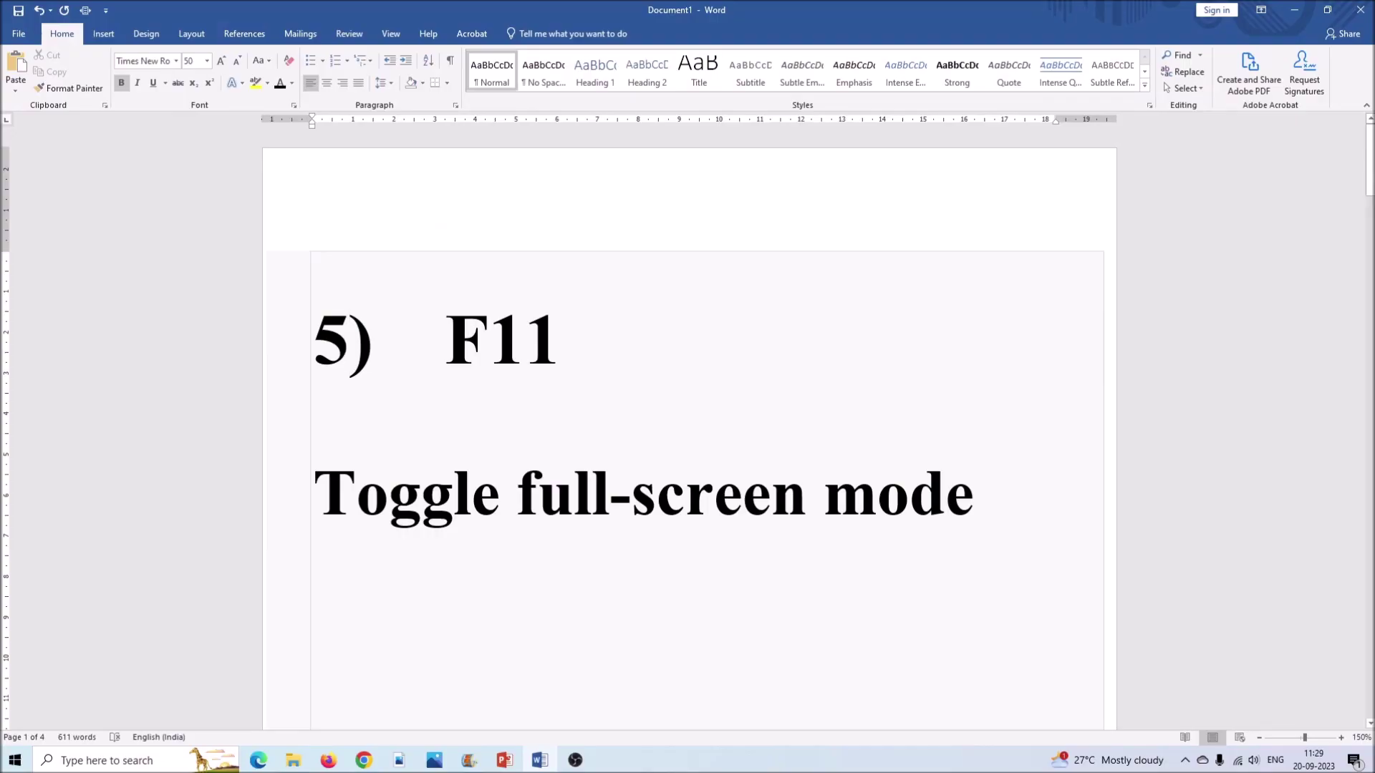
left_click_drag(444, 337, 562, 353)
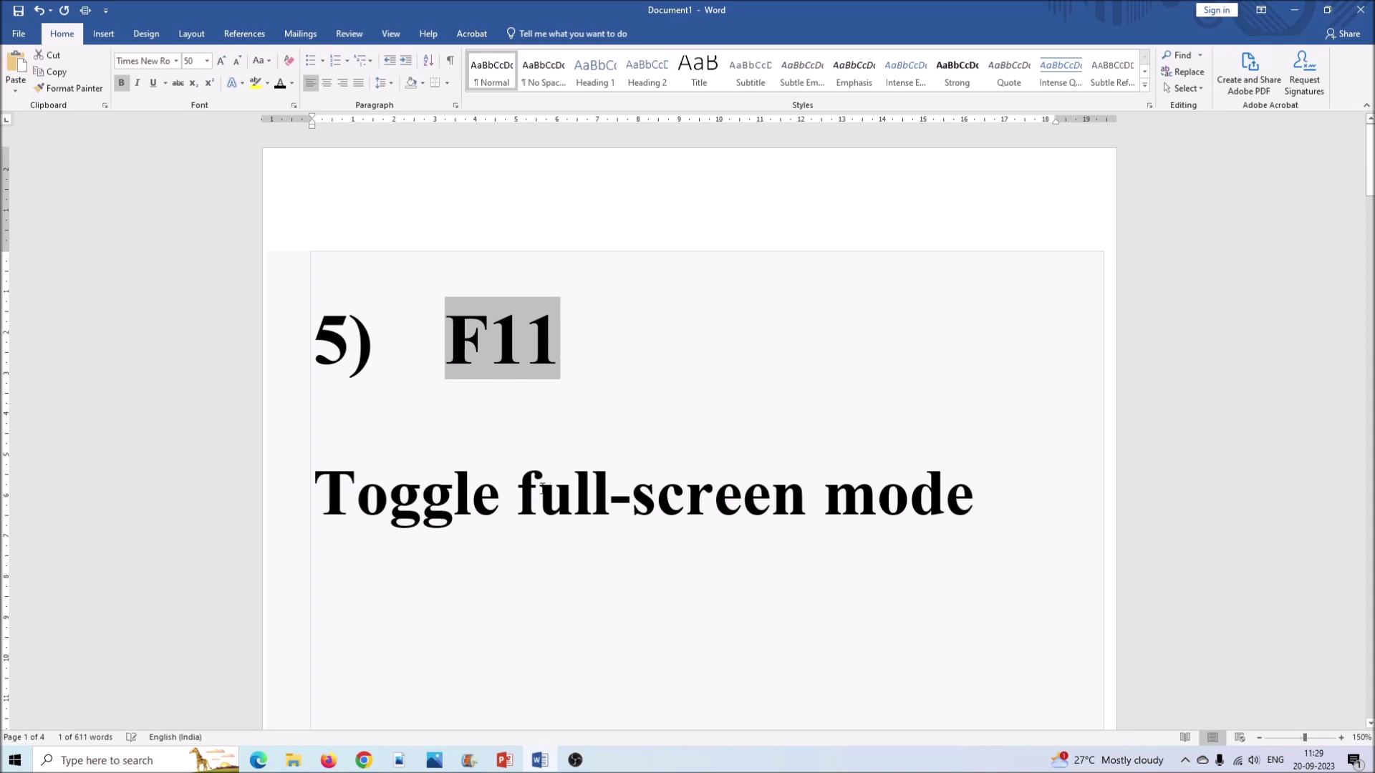
left_click_drag(534, 487, 950, 513)
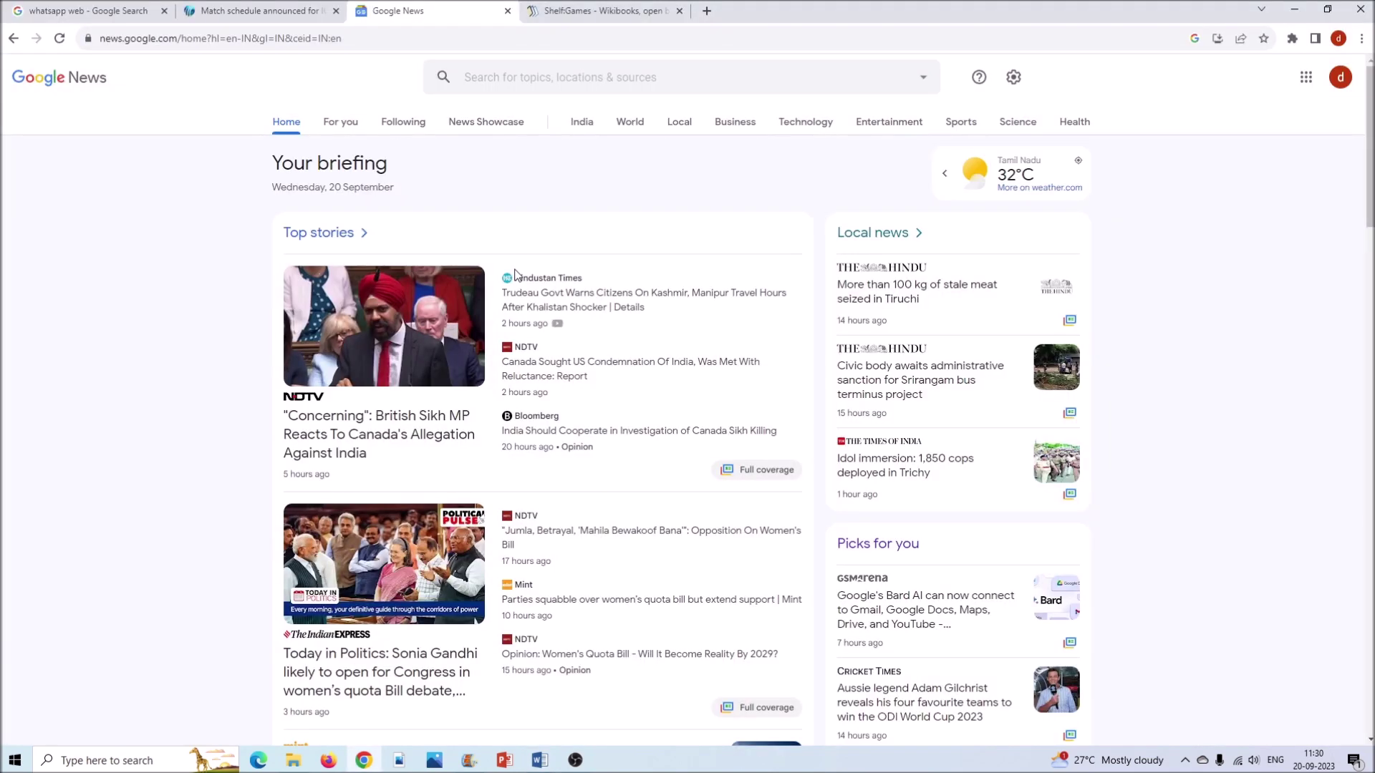
key("F11")
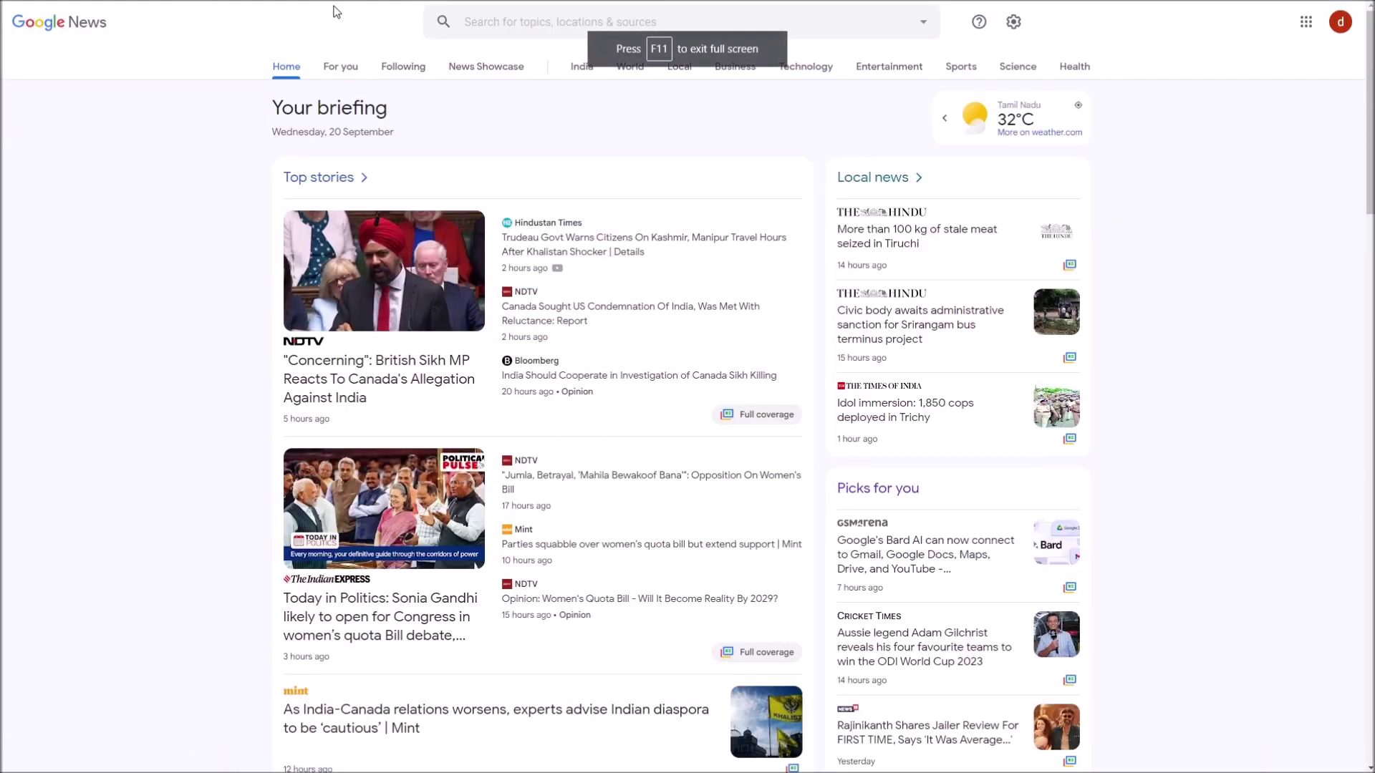
mouse_move(497, 719)
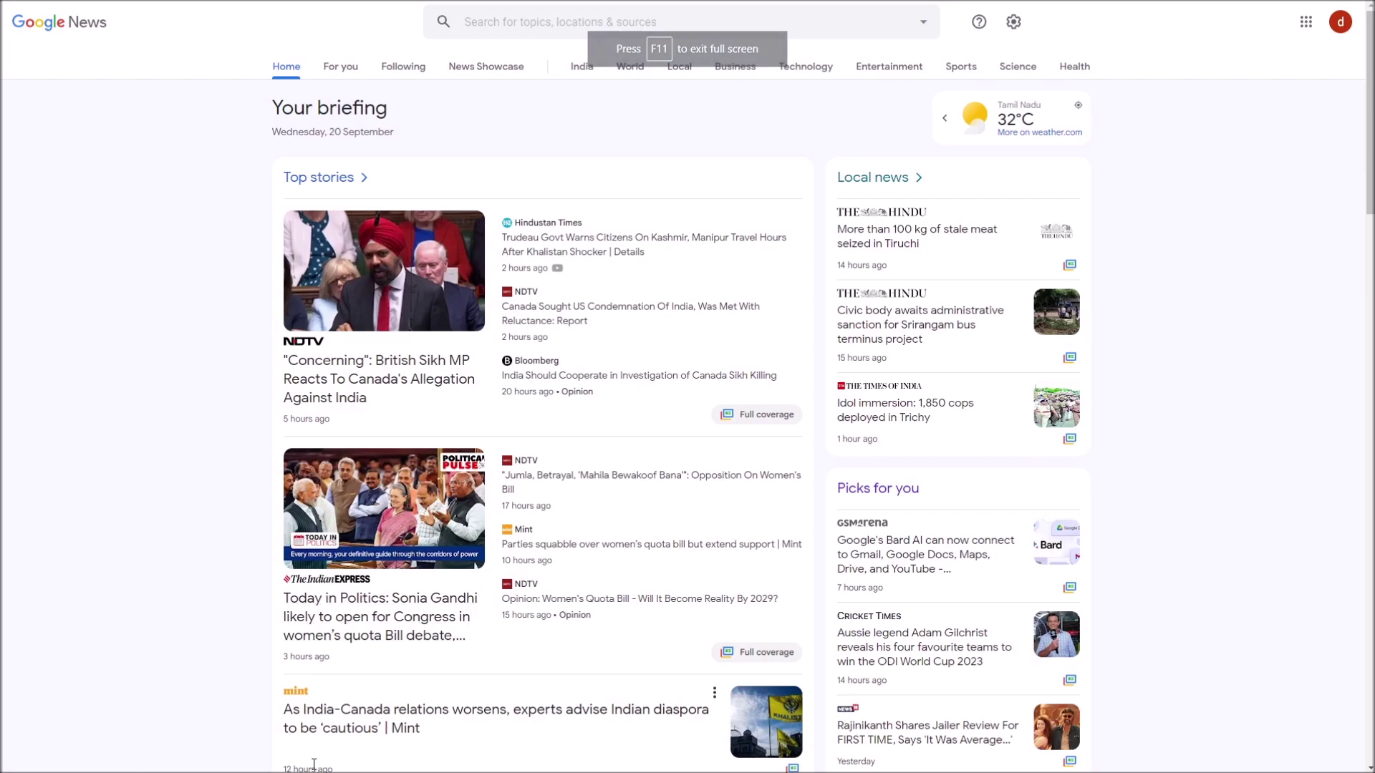
scroll(162, 471, "down", 2)
scroll(163, 478, "down", 5)
scroll(165, 488, "down", 5)
scroll(165, 495, "down", 3)
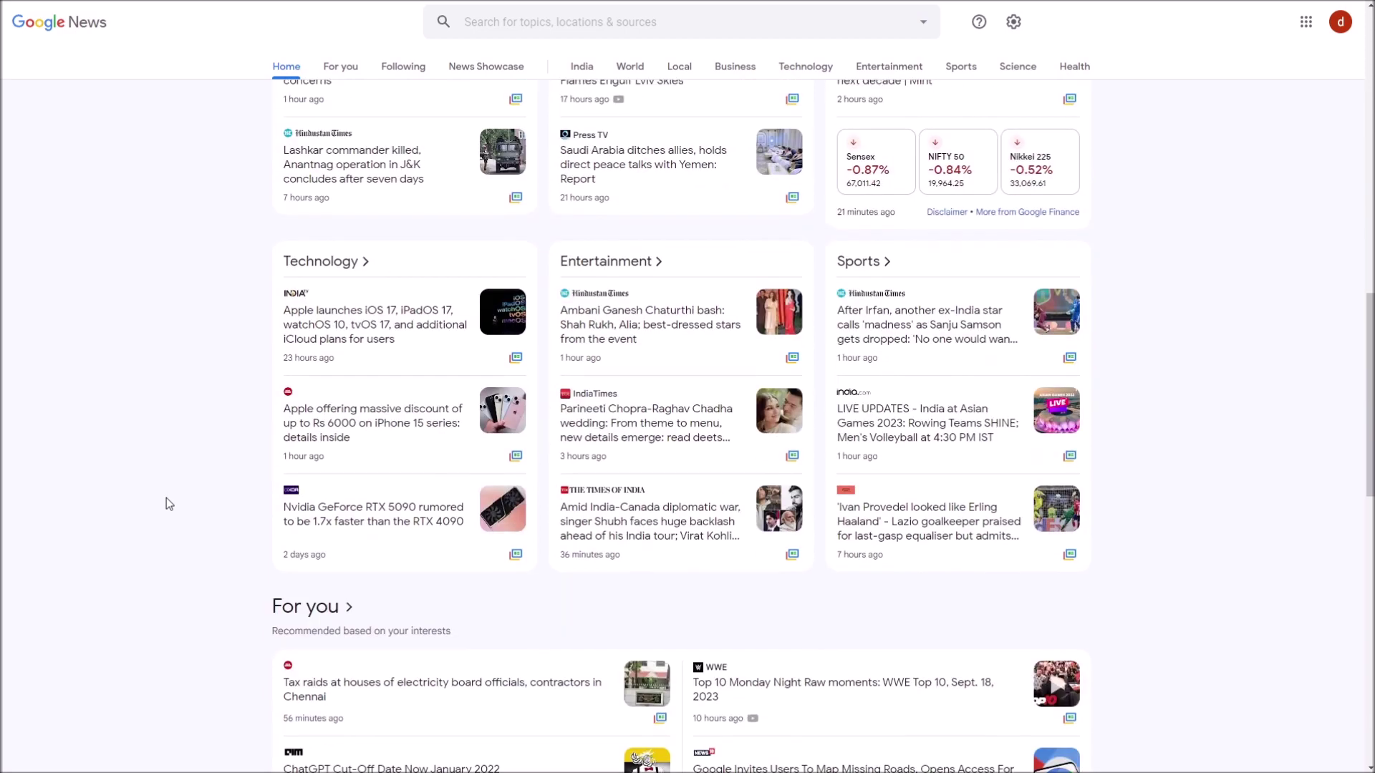
scroll(167, 497, "down", 3)
scroll(166, 500, "down", 3)
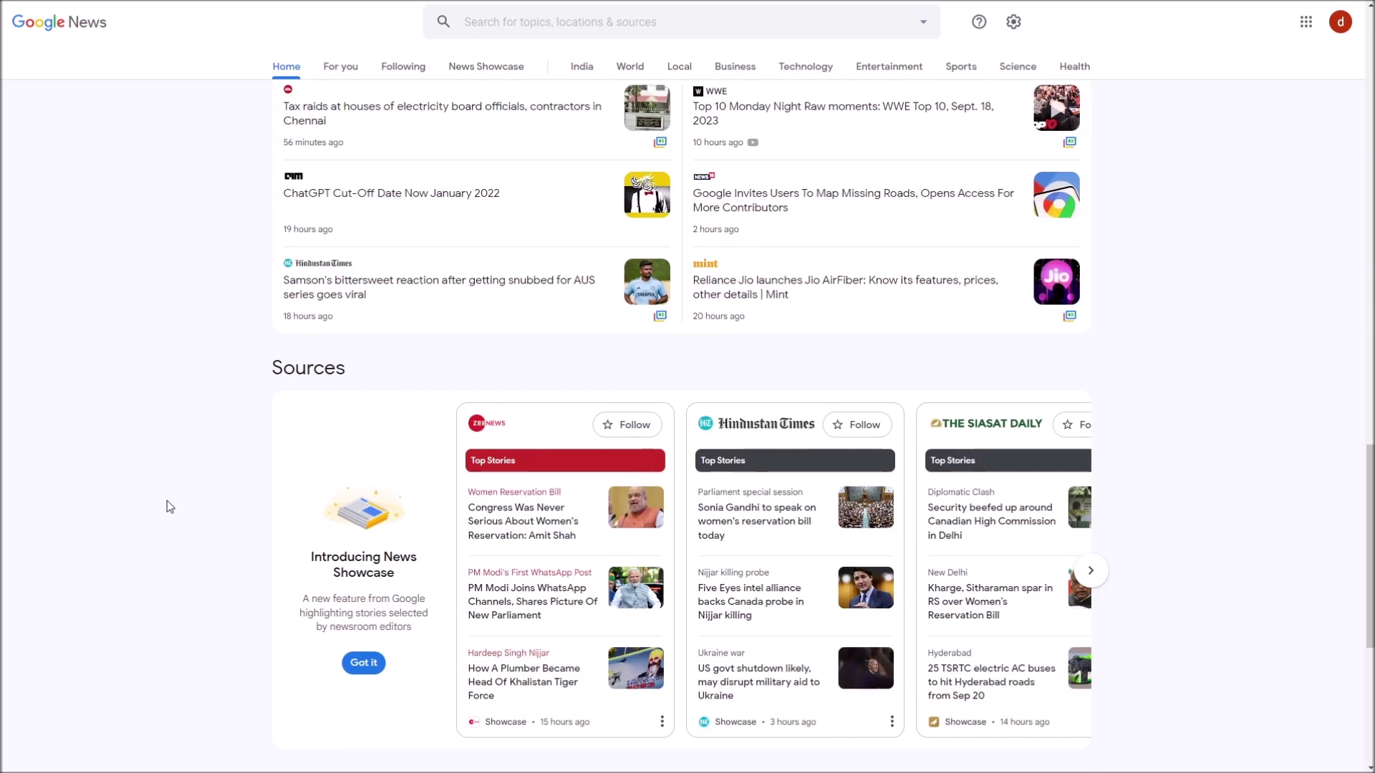
key("F11")
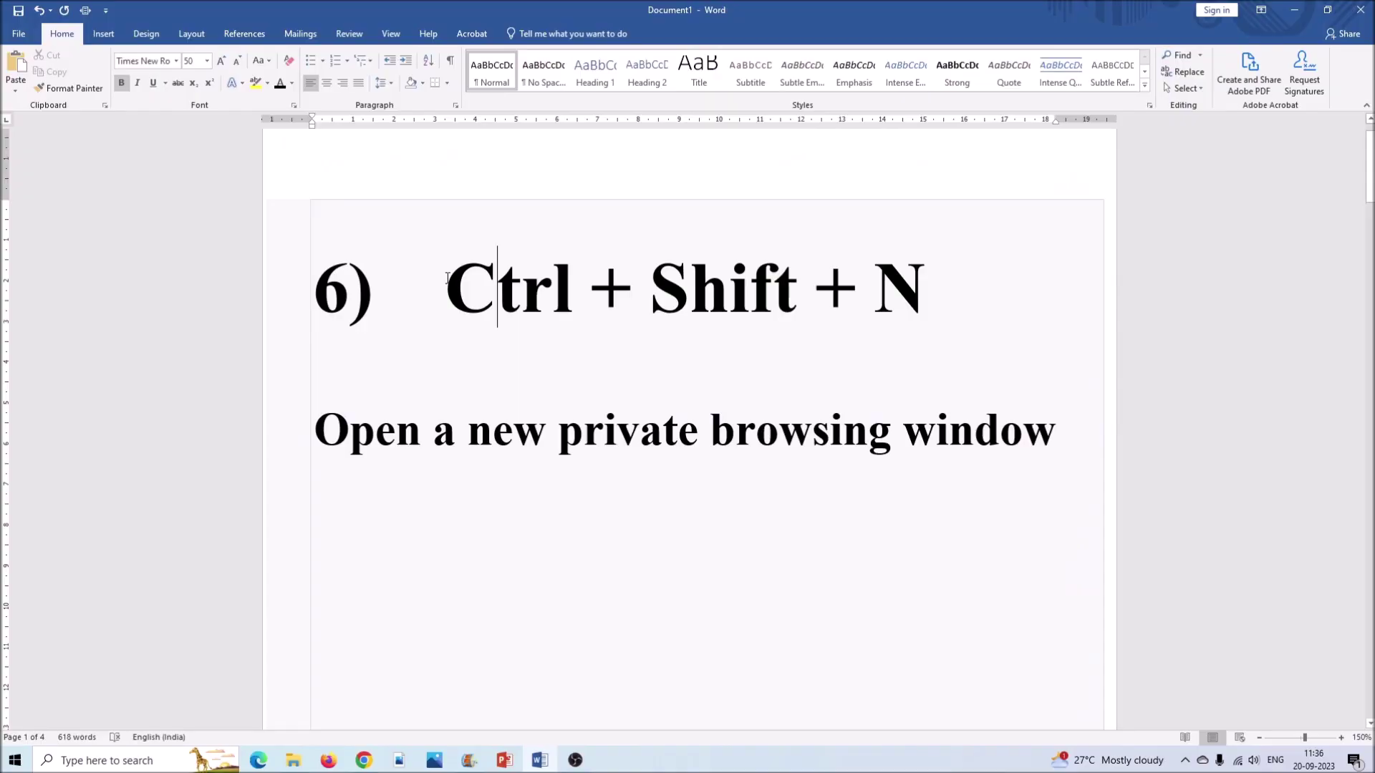
left_click_drag(445, 286, 977, 290)
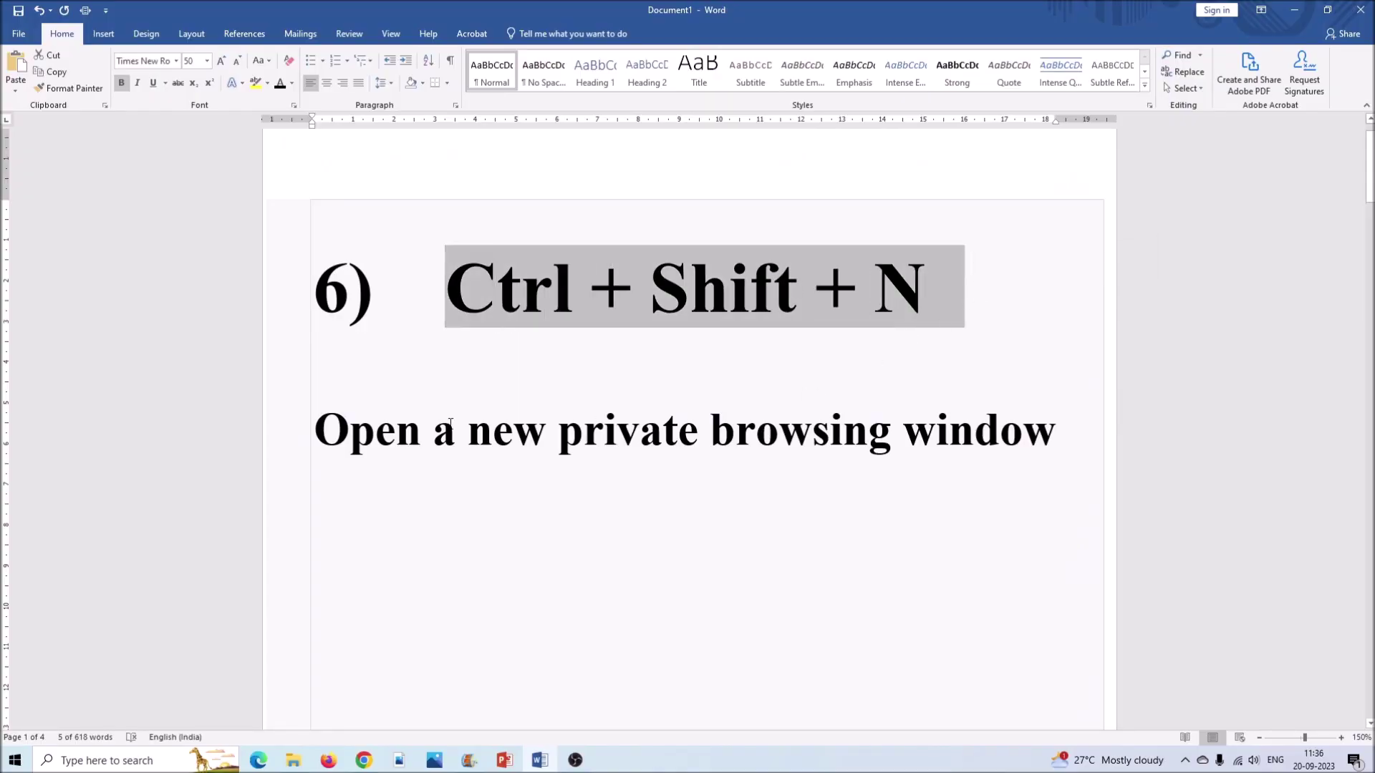
left_click(351, 429)
left_click_drag(351, 430, 1011, 449)
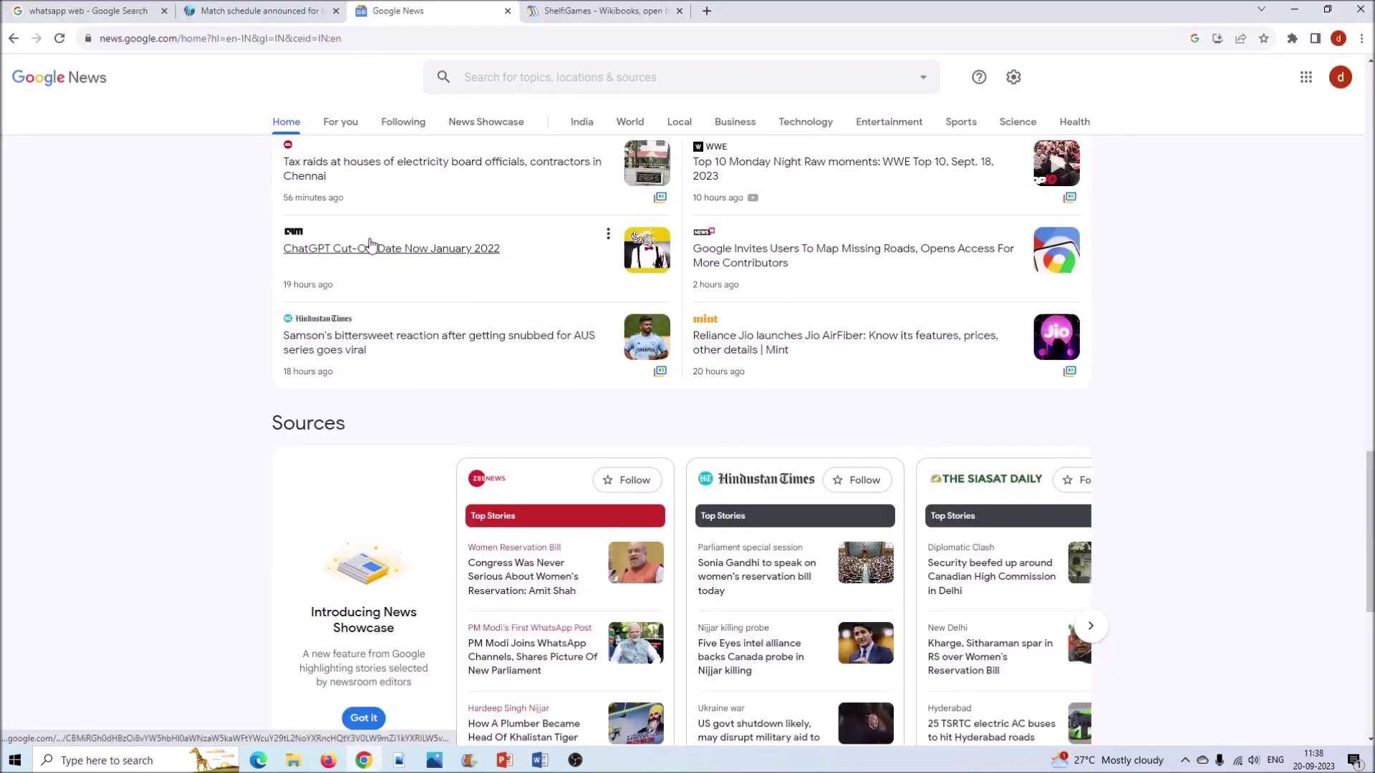
Step: Open an Incognito window with Ctrl + Shift + N and highlight the Alt + Left/Right Arrow slide
key("ctrl+shift+n")
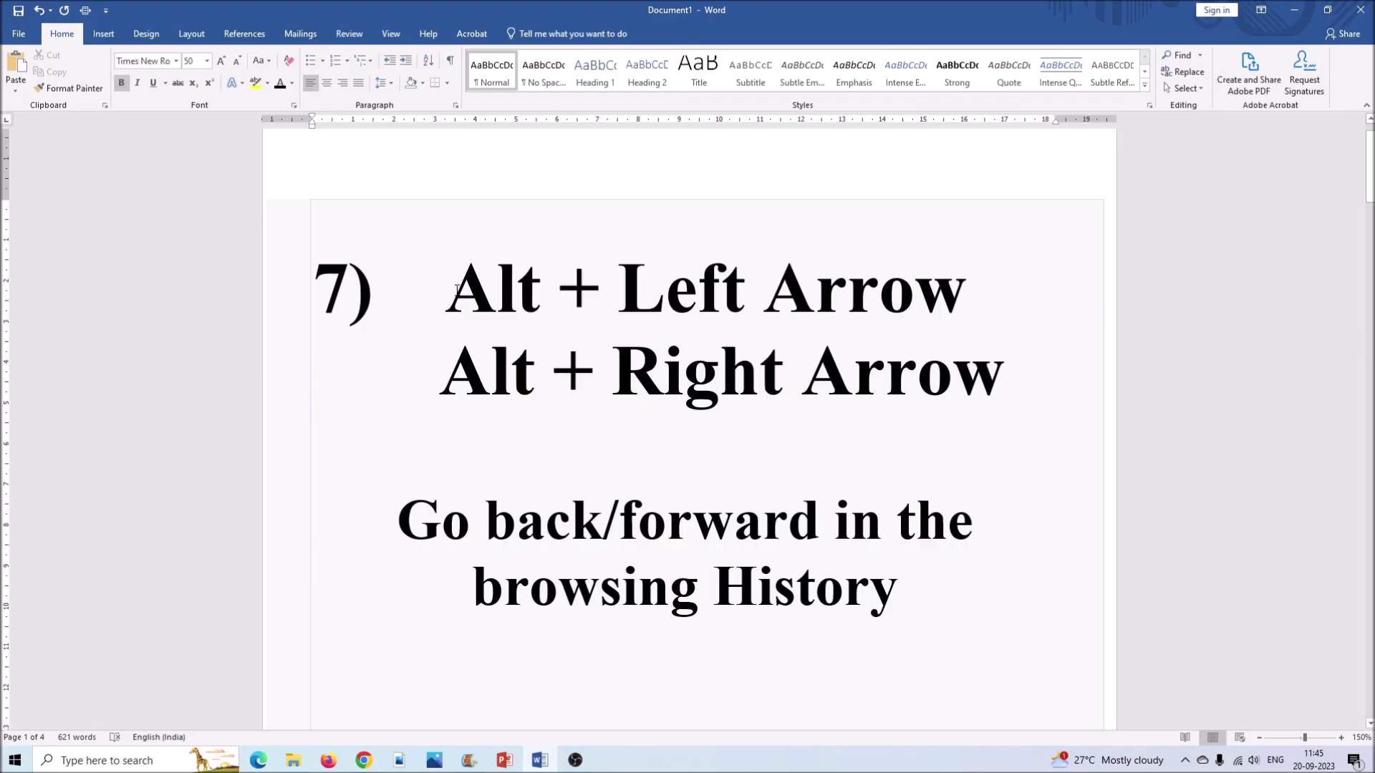
left_click_drag(445, 287, 949, 336)
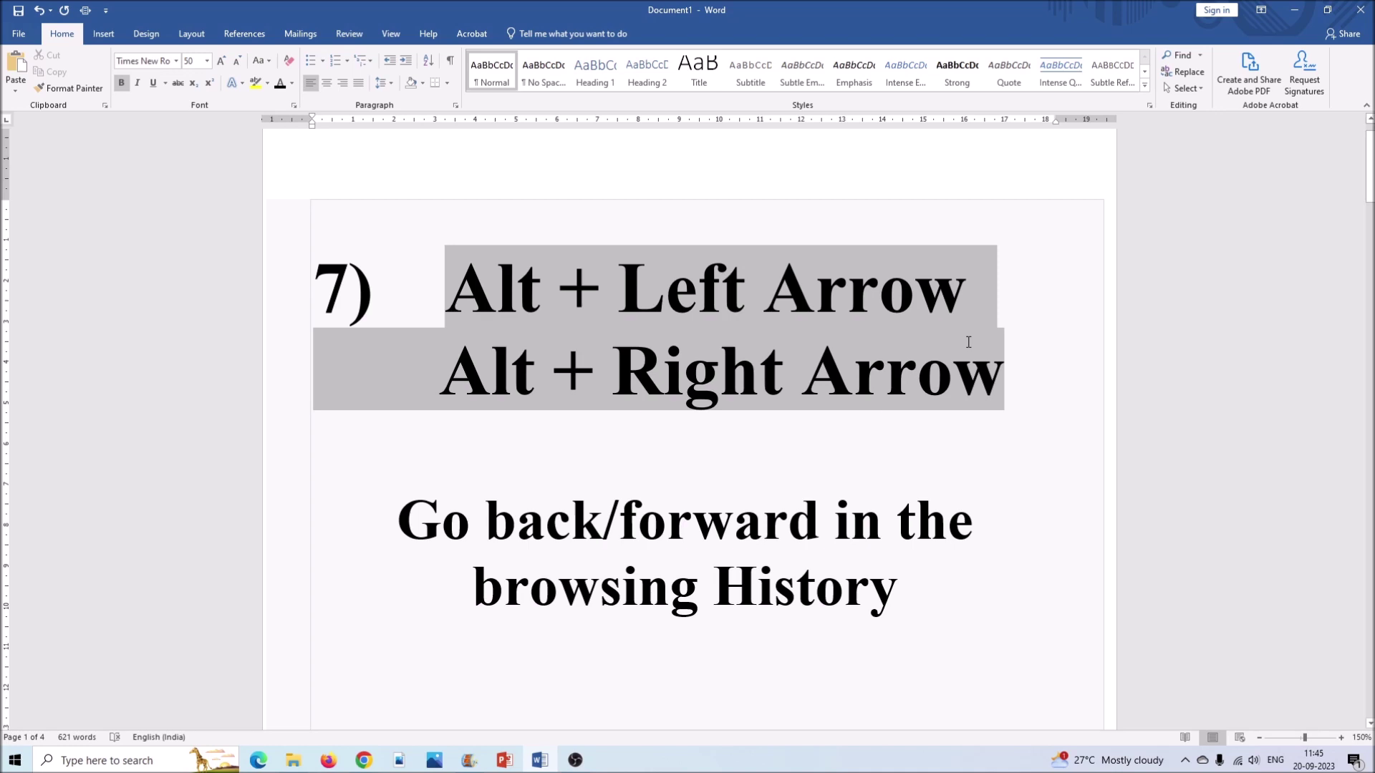
Step: Highlight the back/forward history description, then open Google News Top stories headlines
left_click_drag(438, 530, 751, 538)
left_click_drag(841, 542, 888, 591)
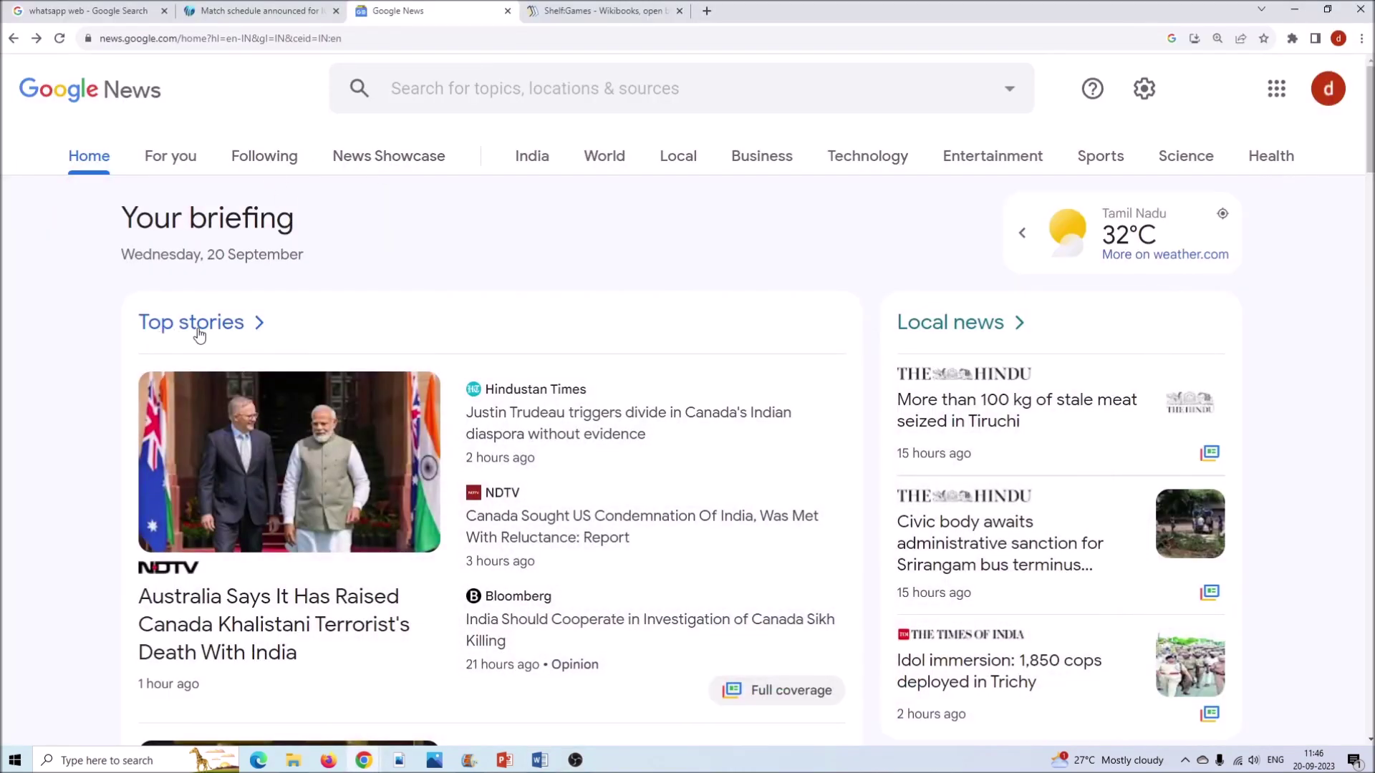
left_click(198, 328)
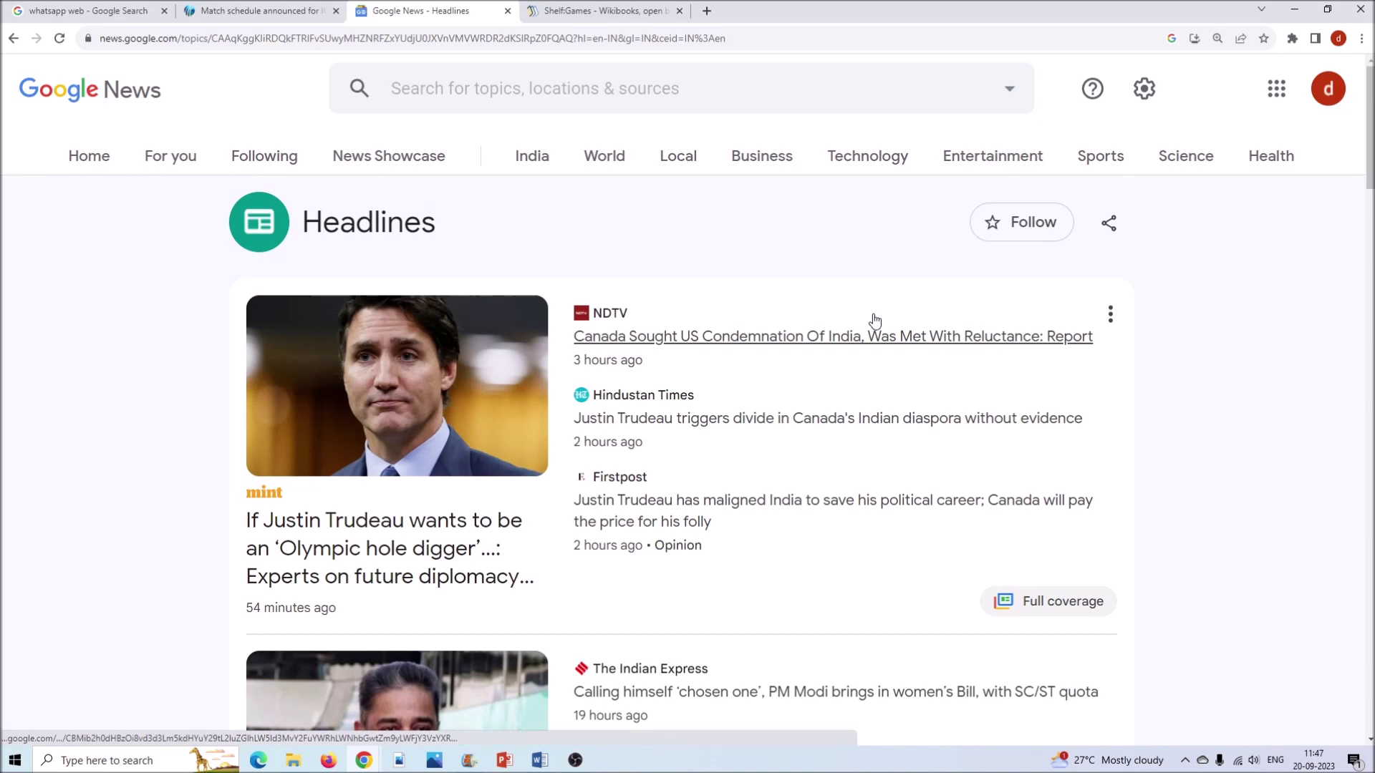
Step: Go back three pages to the Google homepage with Alt + Left, then forward once with Alt + Right
key("alt+Left")
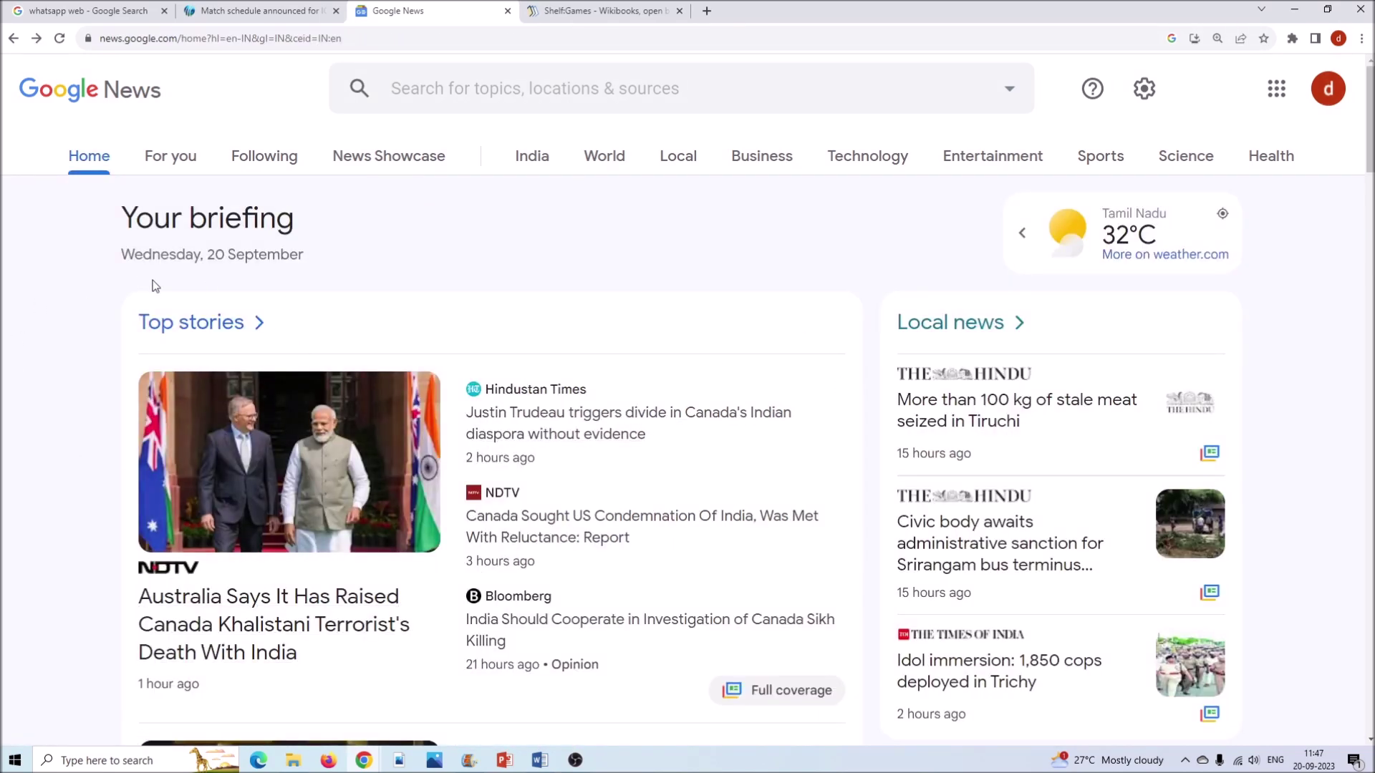
key("alt+Left")
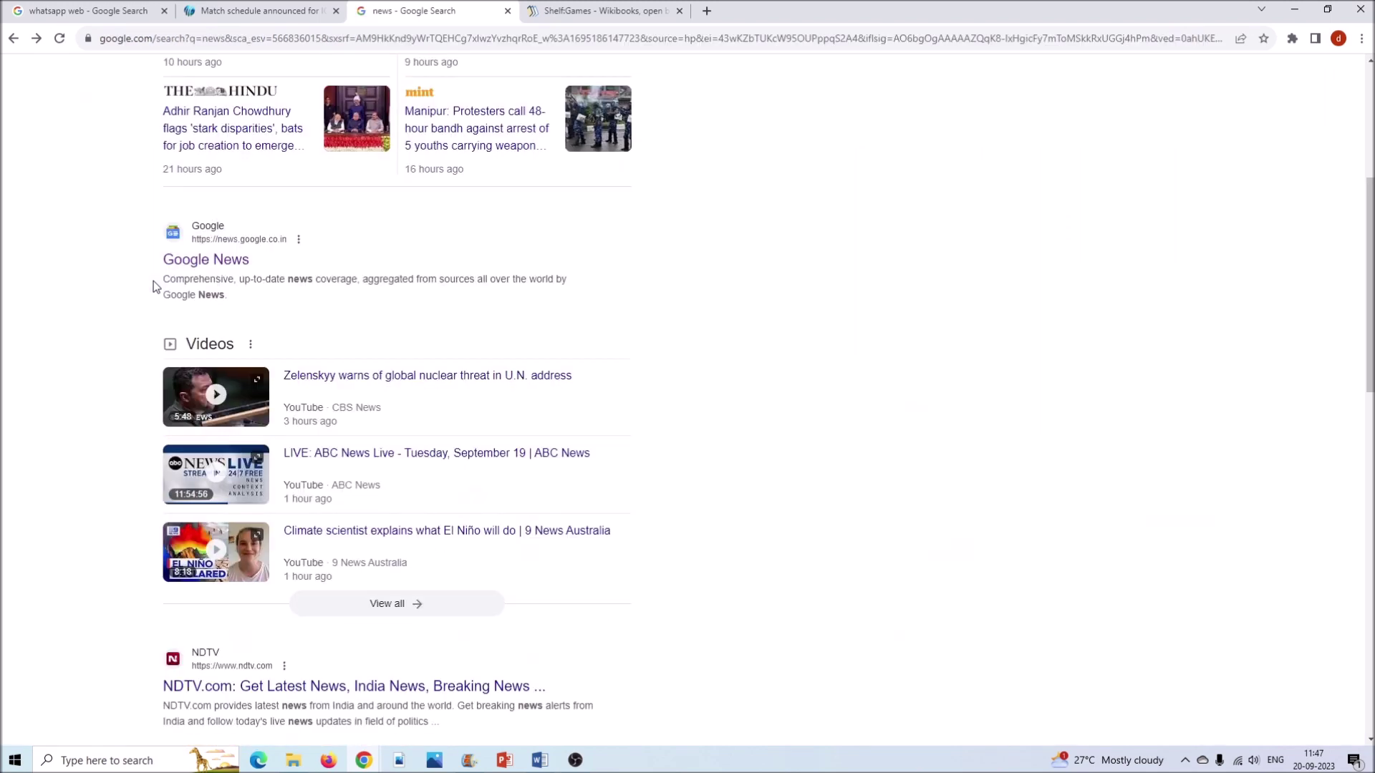
key("alt+Left")
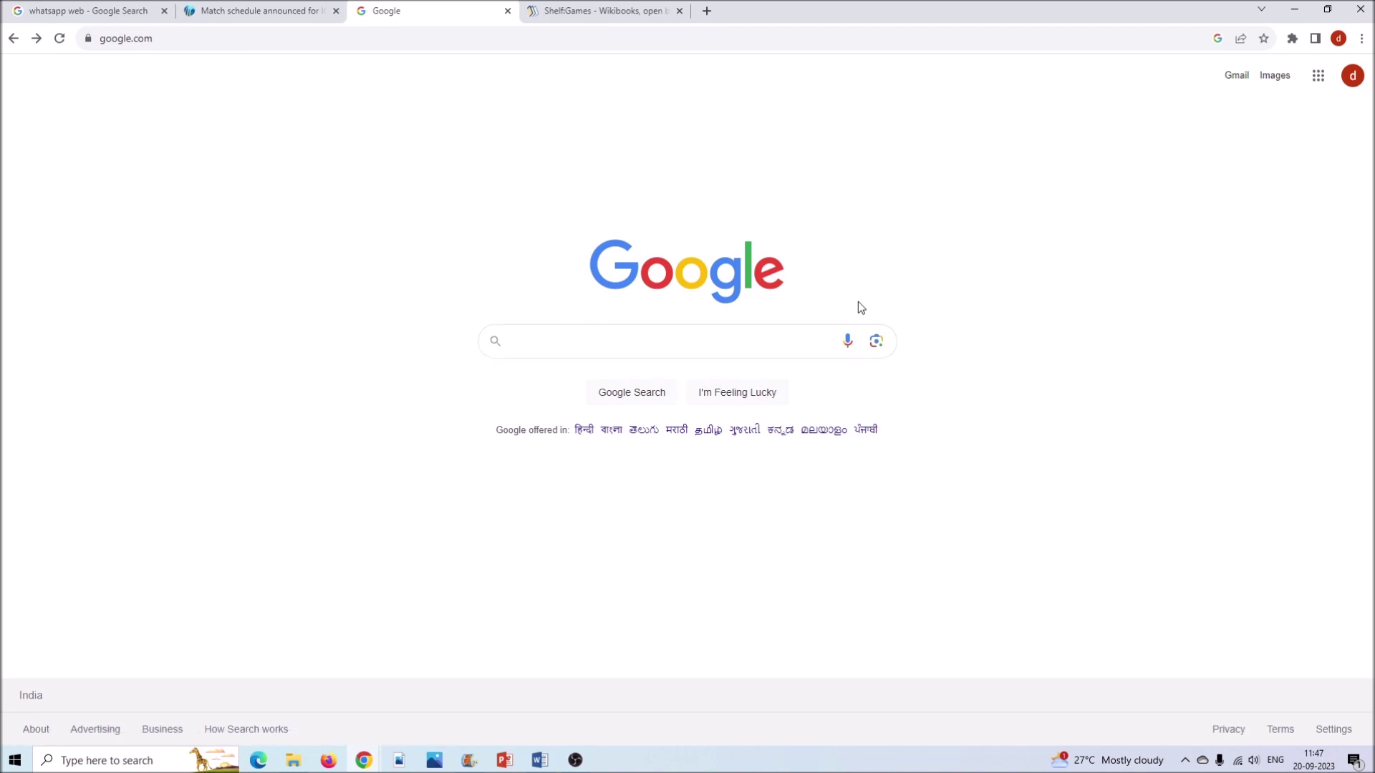
key("alt+Right")
key("alt+Right")
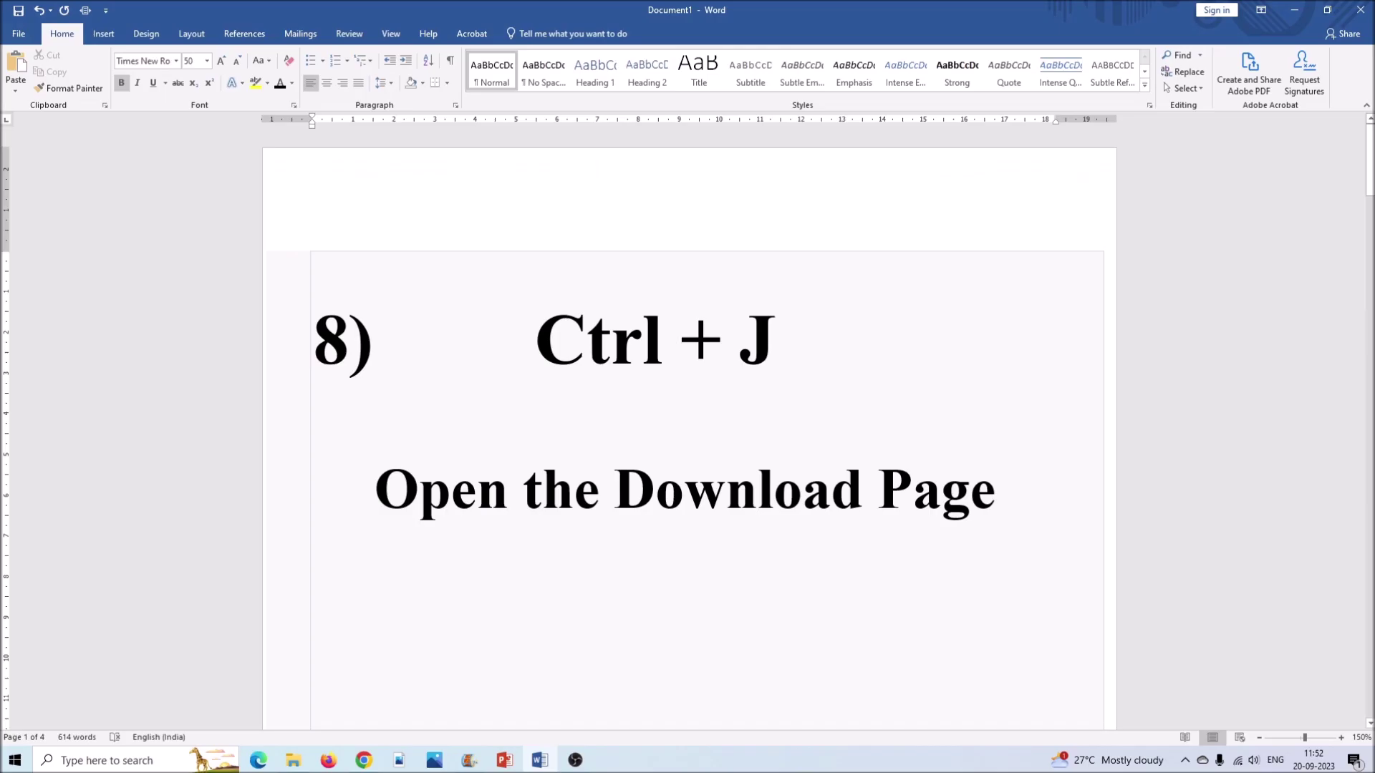
Step: Highlight the Ctrl + J 'Open the Download Page' slide and open Chrome's Downloads page
left_click_drag(535, 338, 787, 360)
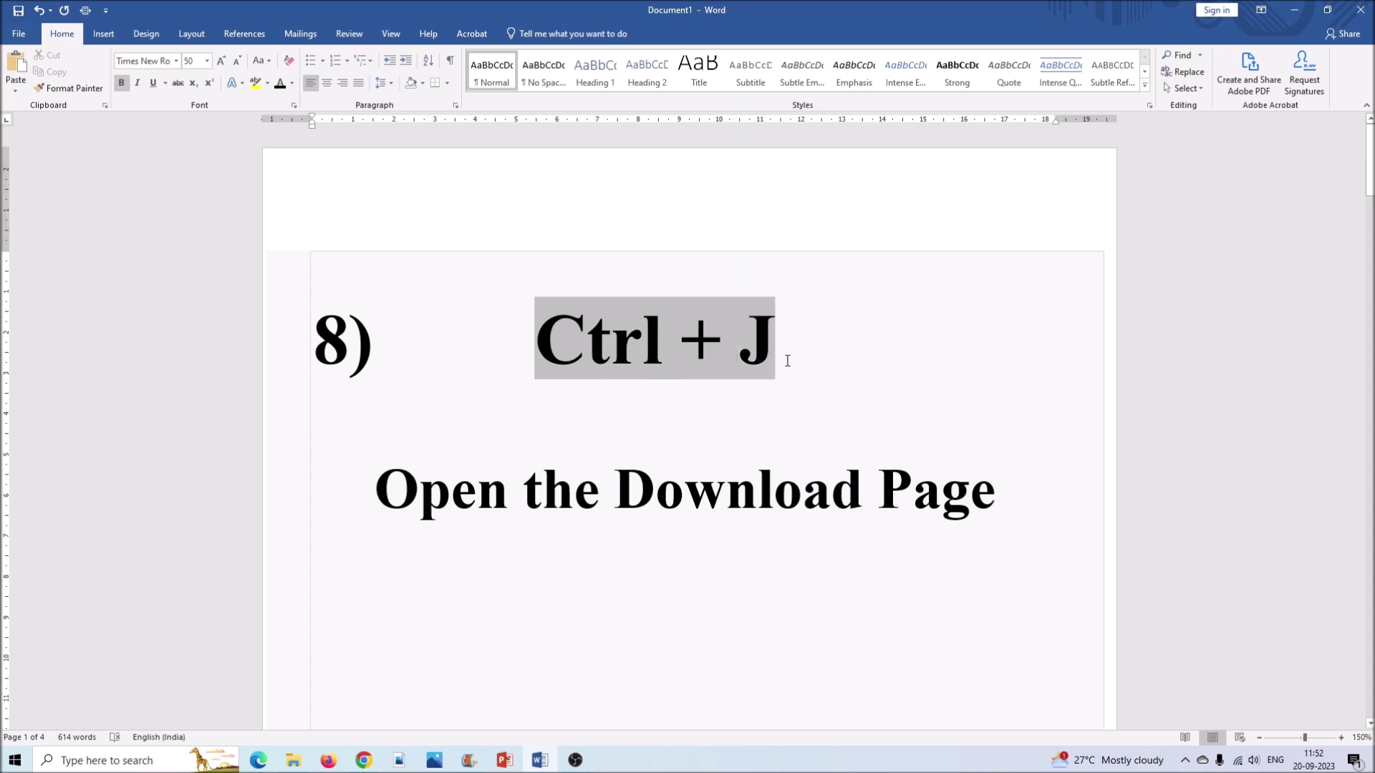
mouse_move(375, 487)
left_mouse_down()
mouse_move(874, 502)
mouse_move(958, 517)
left_mouse_up()
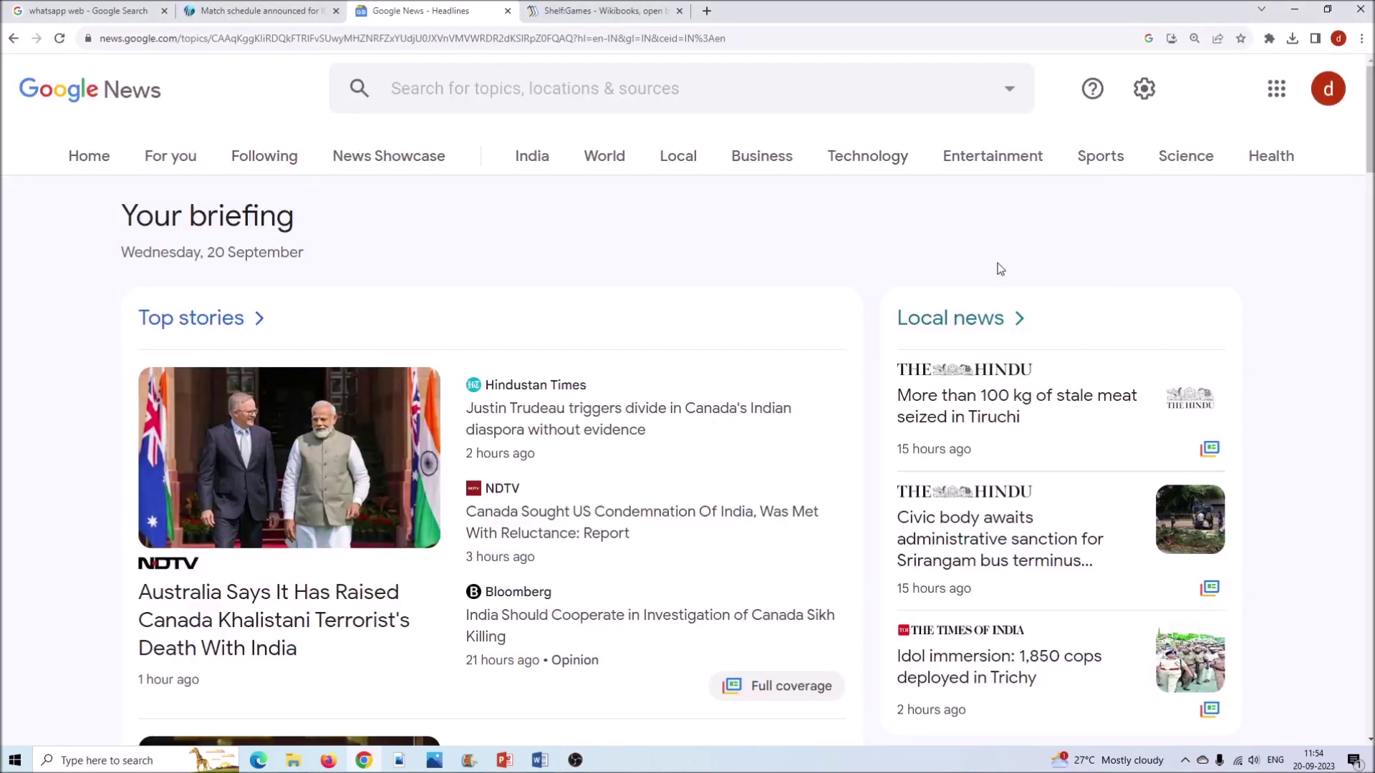
key("ctrl+j")
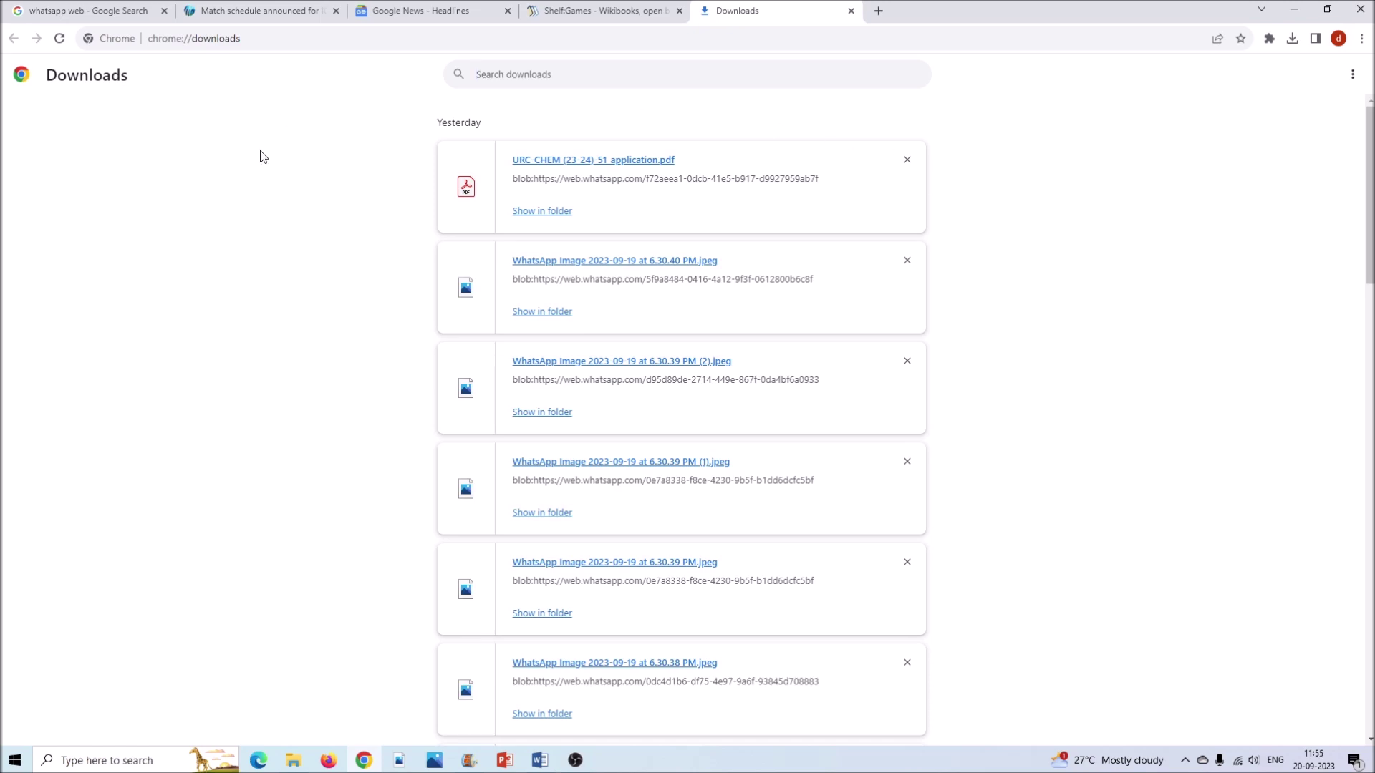
Step: Scroll down through the downloaded files listed on chrome://downloads
scroll(264, 189, "down", 7)
scroll(262, 189, "down", 5)
scroll(262, 190, "down", 5)
scroll(262, 190, "down", 3)
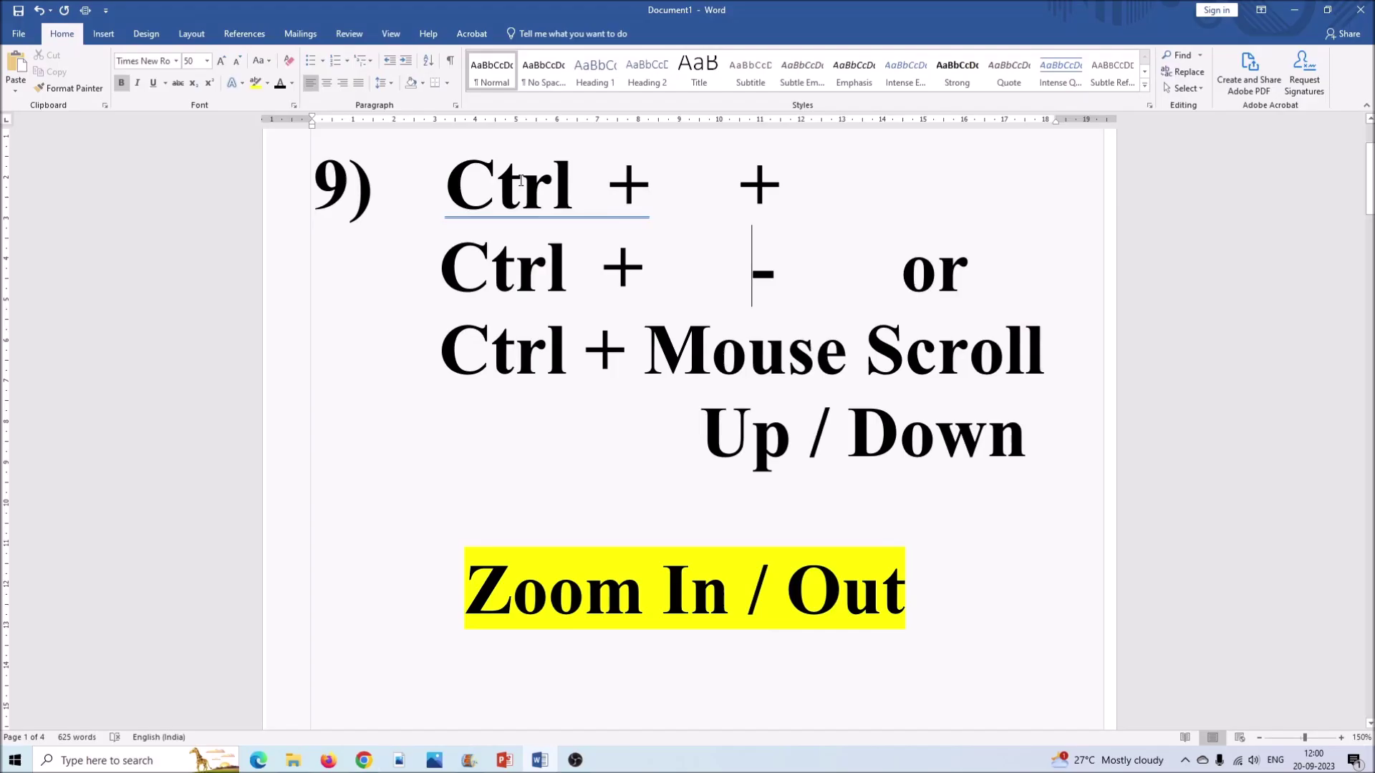
left_click_drag(521, 180, 771, 183)
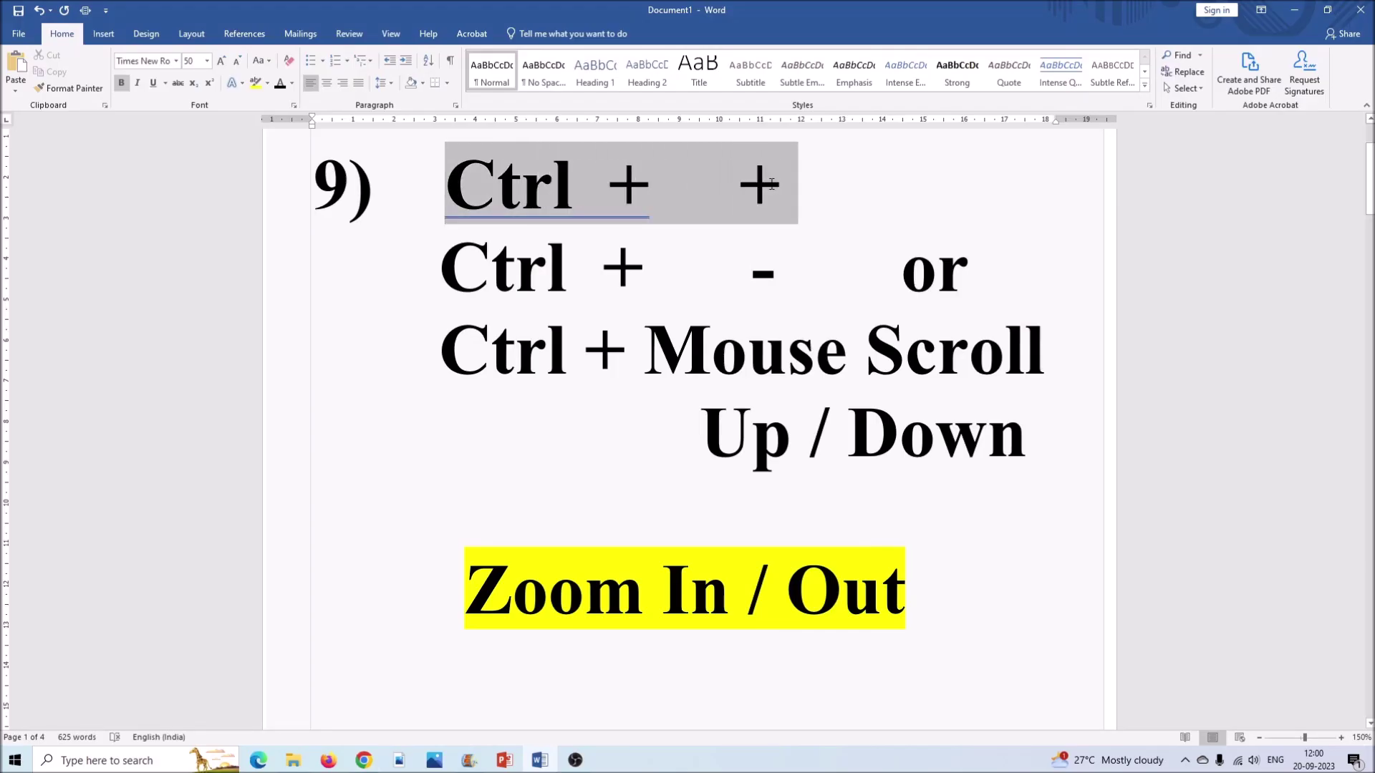
left_click_drag(442, 266, 775, 266)
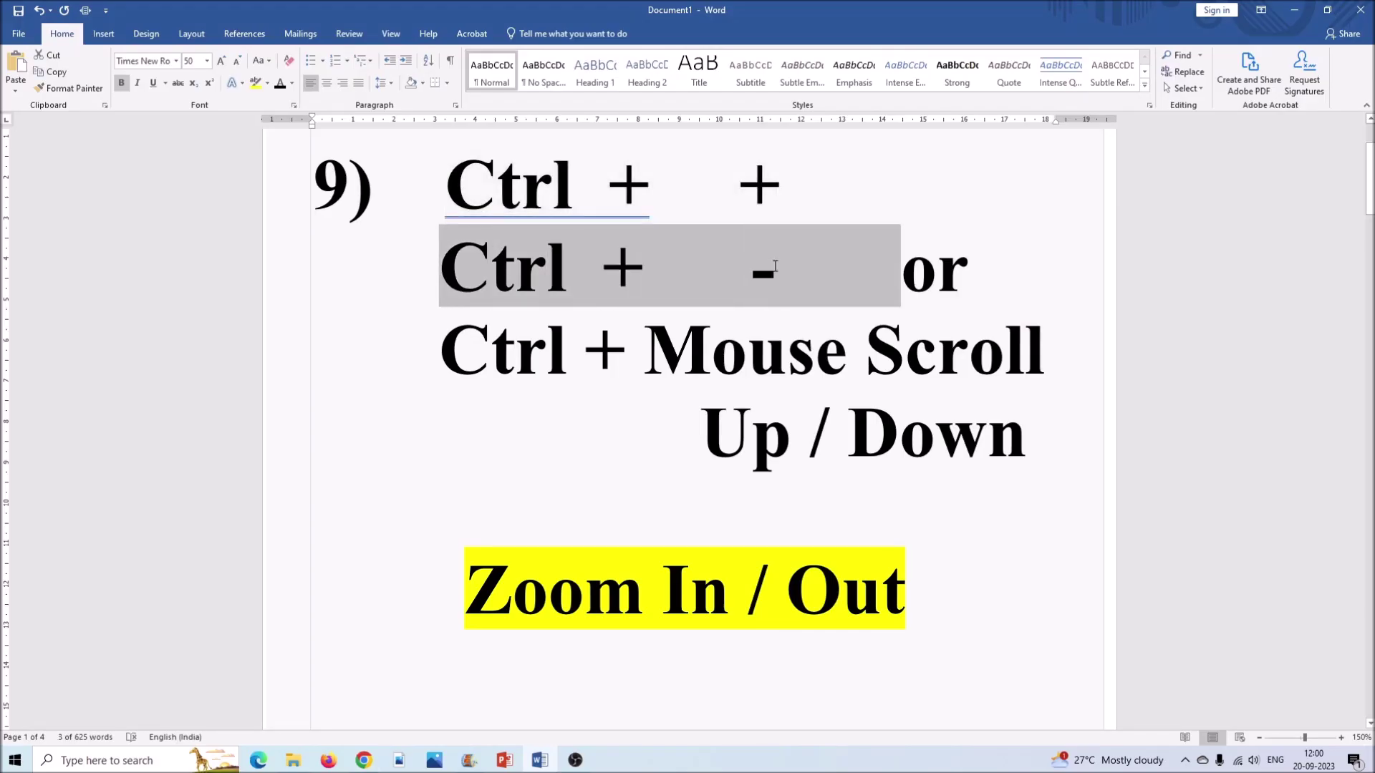
left_click_drag(441, 348, 1044, 349)
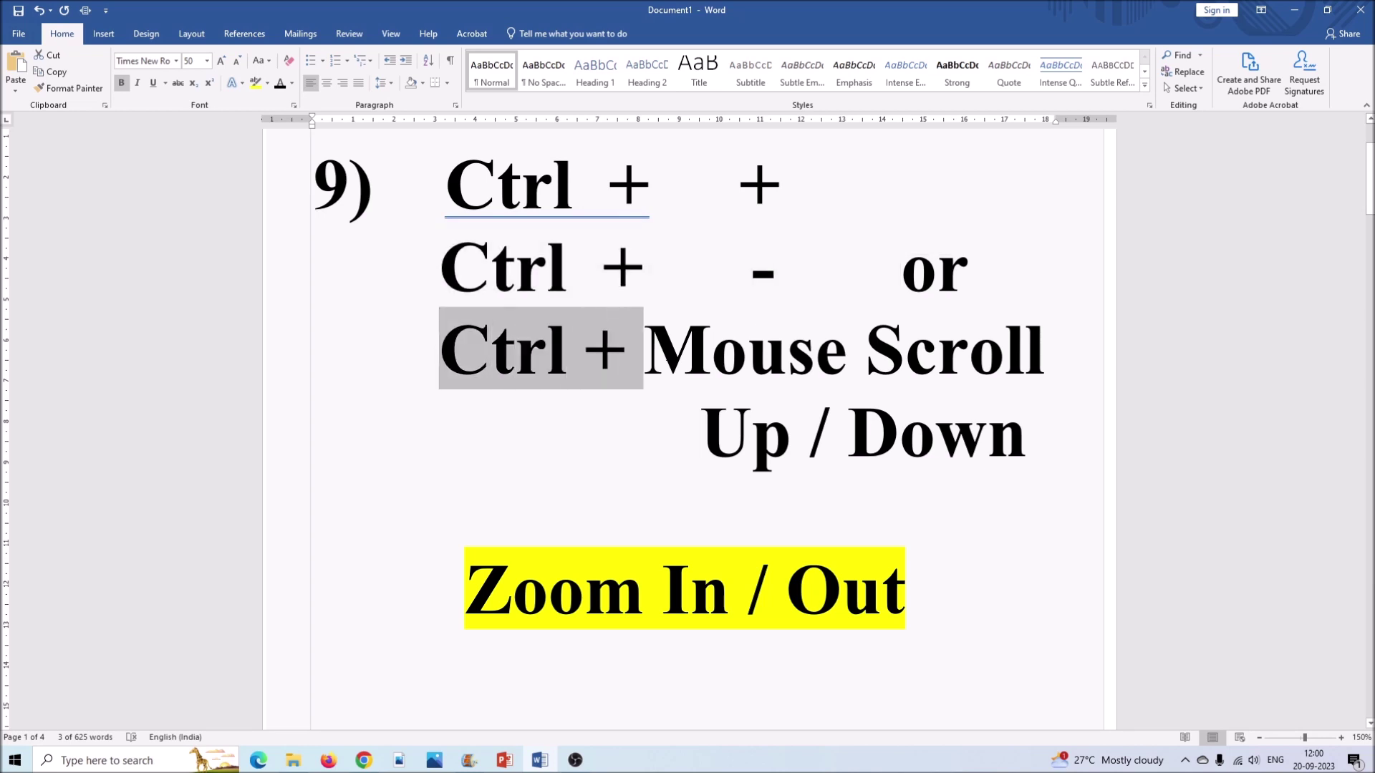
left_click_drag(990, 391, 1009, 417)
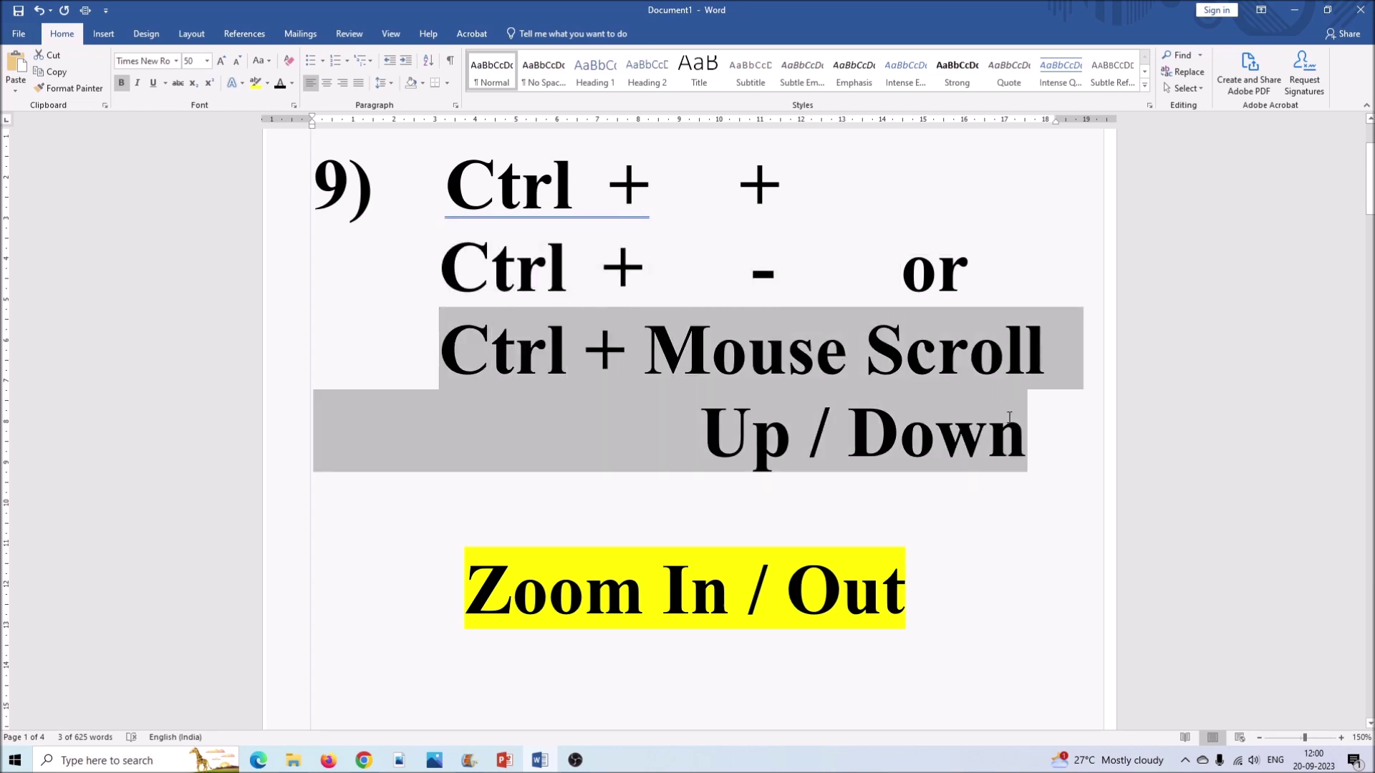
left_click_drag(467, 584, 936, 595)
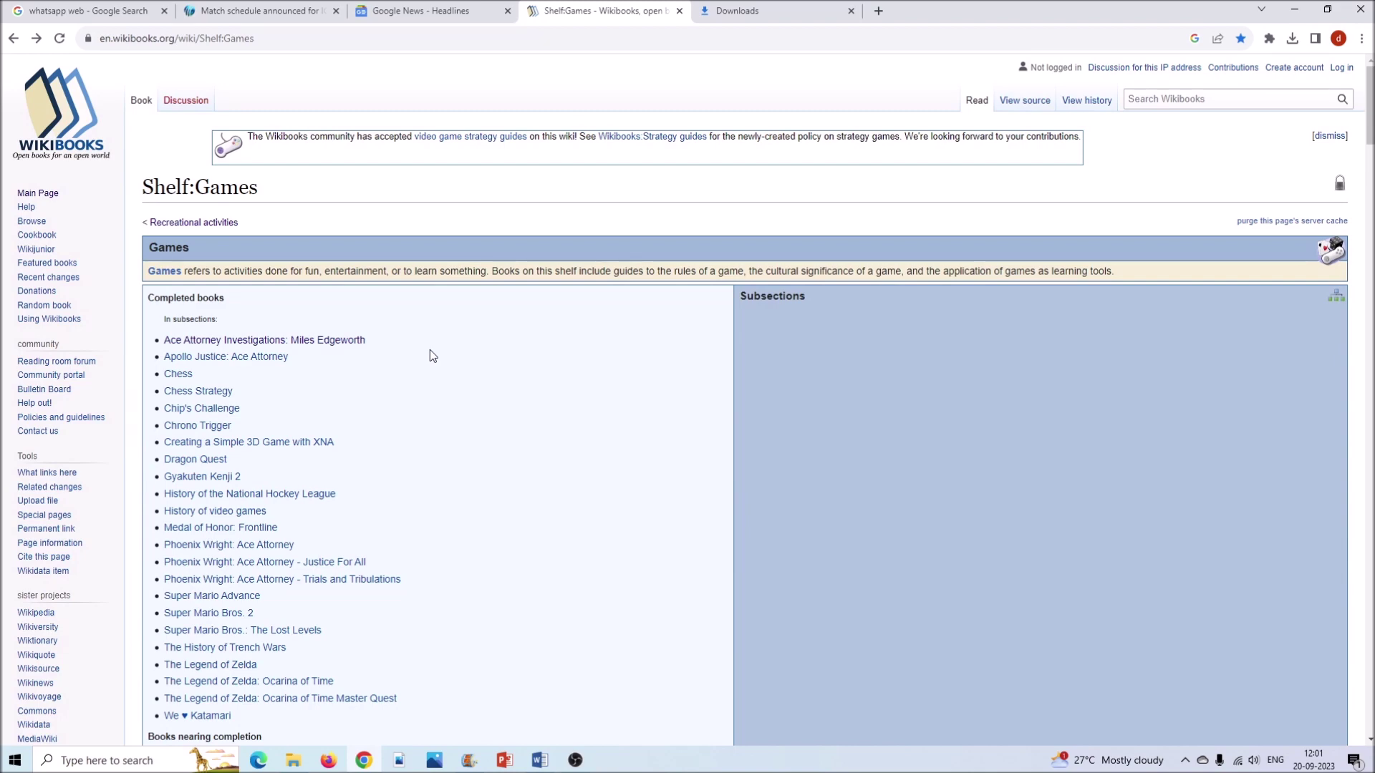
Step: Zoom the Shelf:Games page in and out between 100% and 300% using Ctrl+Plus and Ctrl+Minus
key("ctrl+plus")
key("ctrl+plus")
key("ctrl+plus")
key("ctrl+plus")
key("ctrl+plus")
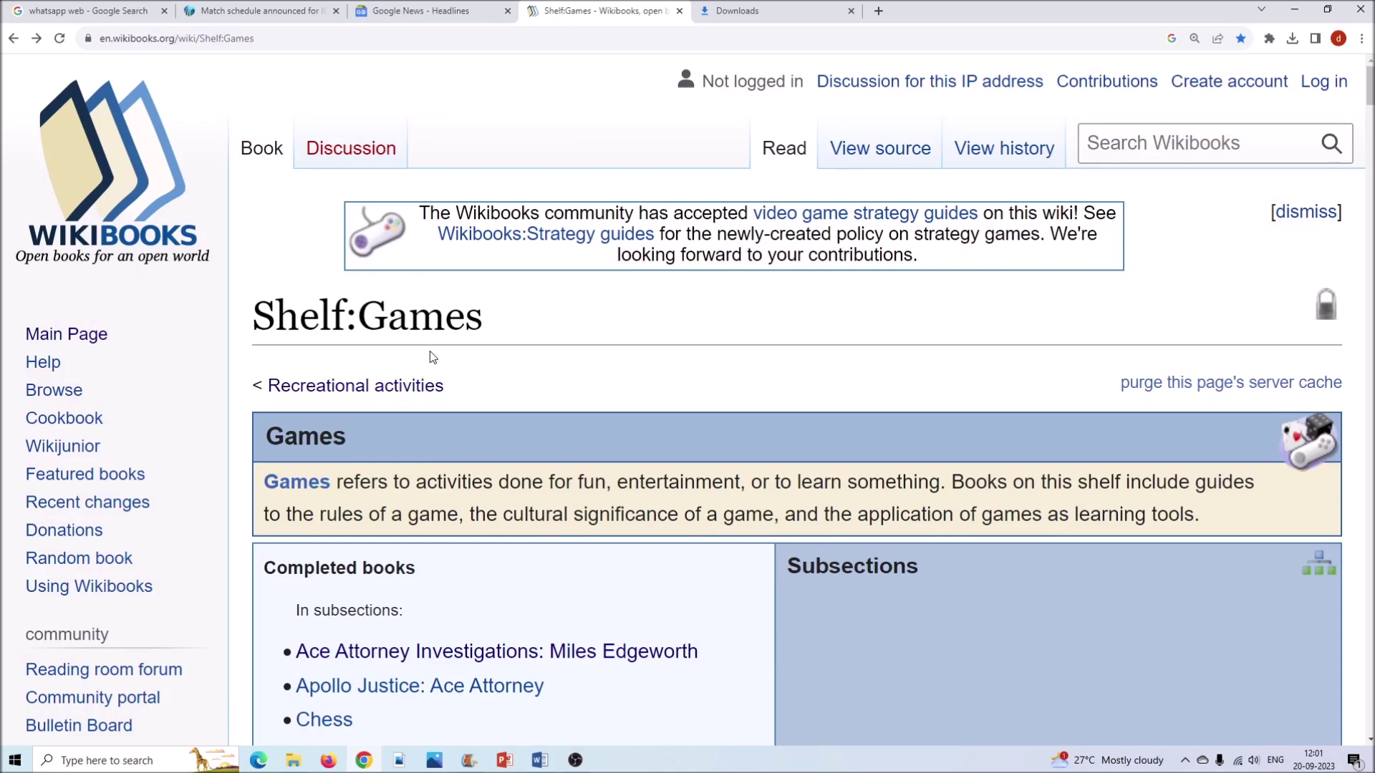
key("ctrl+minus")
key("ctrl+minus")
key("ctrl+minus")
key("ctrl+minus")
key("ctrl+minus")
key("ctrl+minus")
key("ctrl+plus")
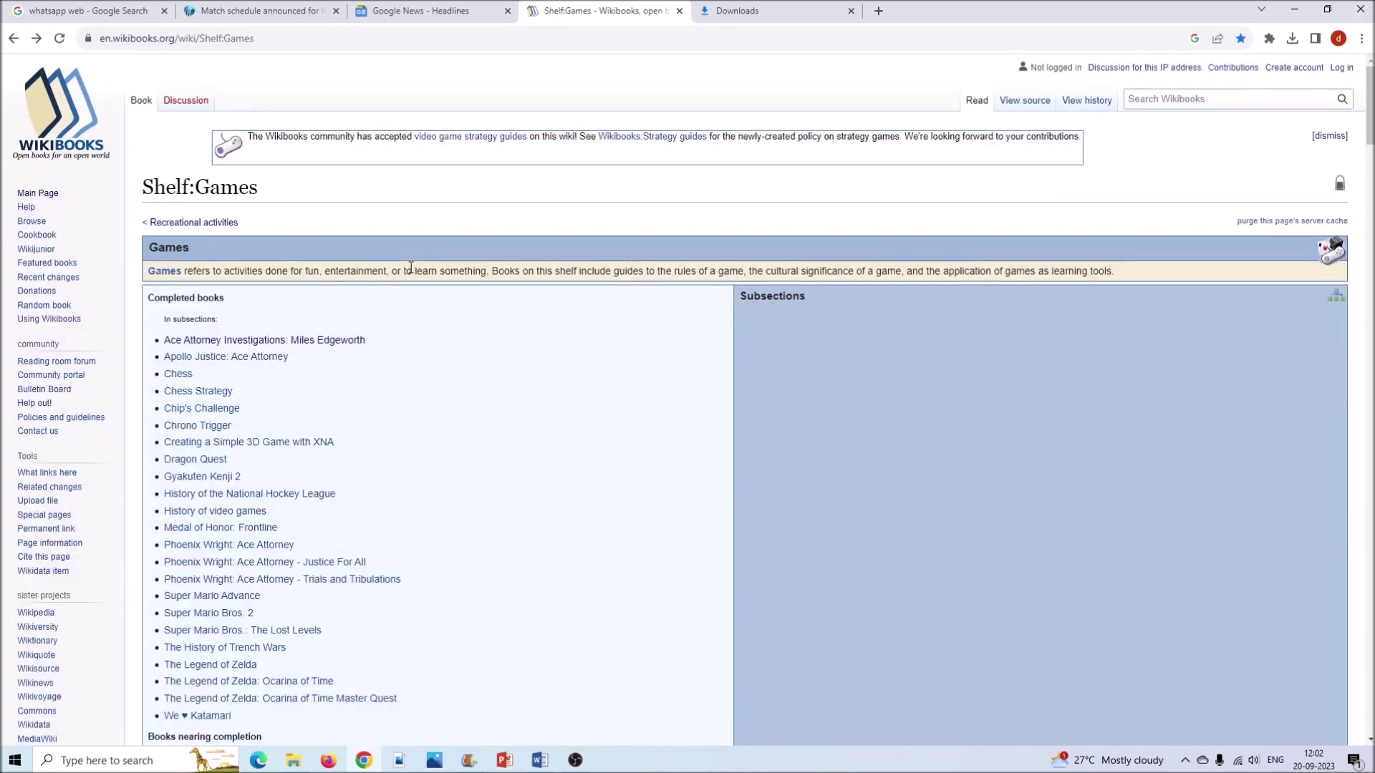
key("ctrl+plus")
key("ctrl+plus")
key("ctrl+plus")
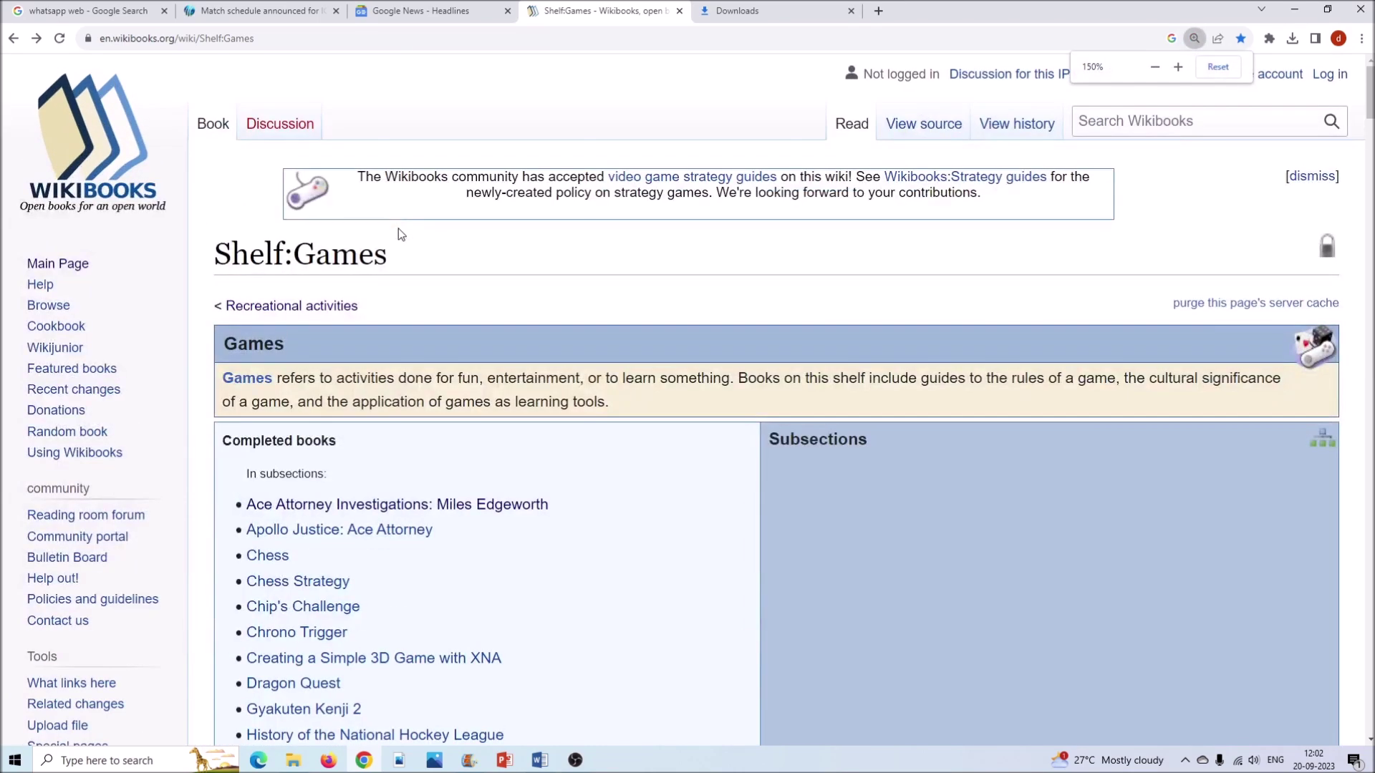
key("ctrl+plus")
key("ctrl+plus")
key("ctrl+plus")
key("ctrl+plus")
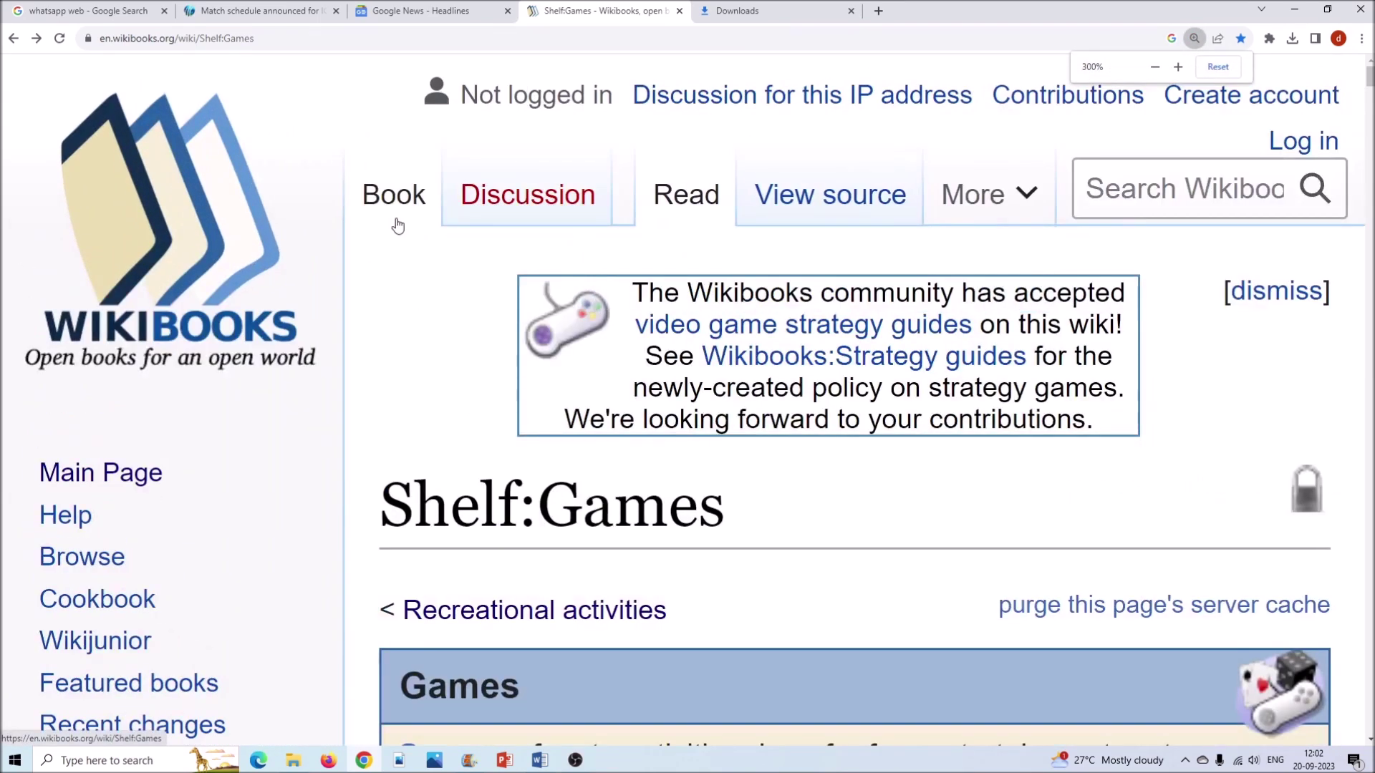
key("ctrl+minus")
key("ctrl+minus")
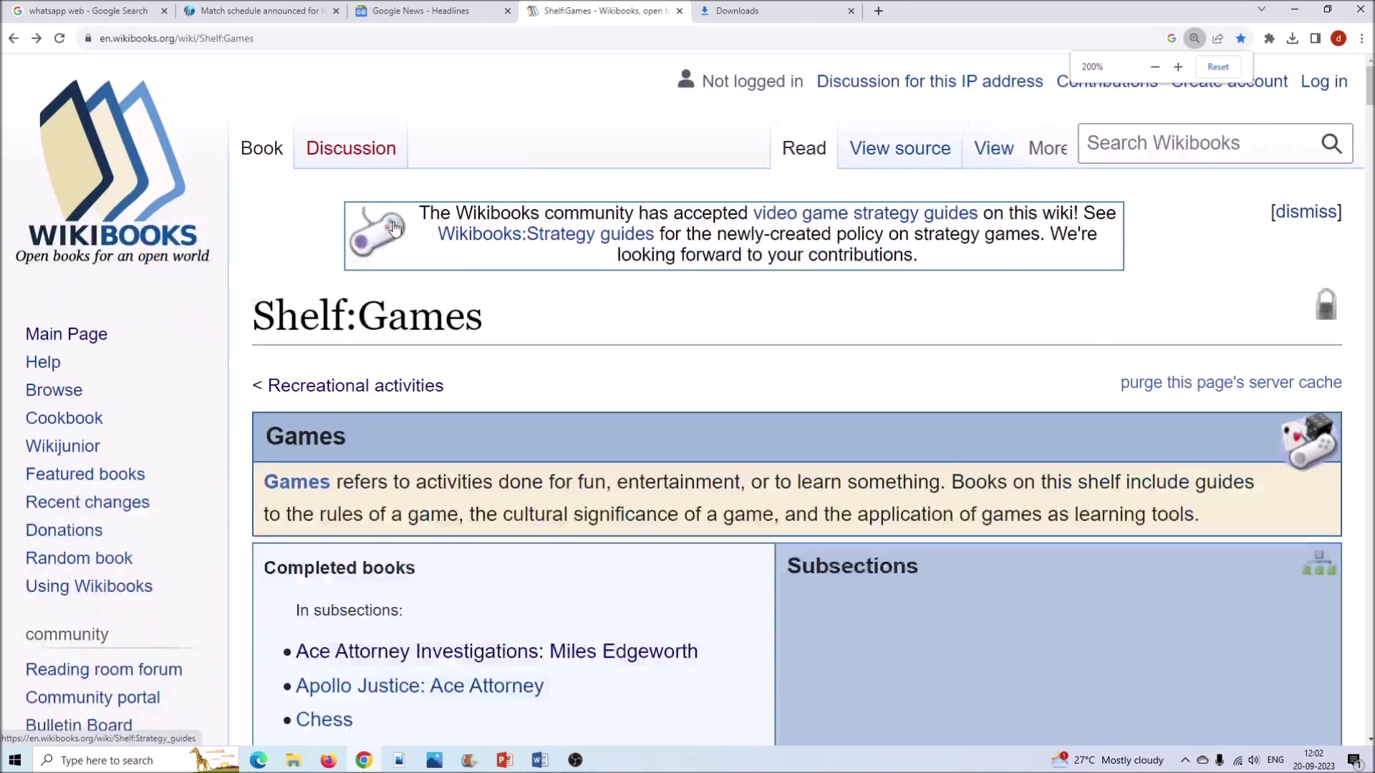
key("ctrl+minus")
key("ctrl+minus")
key("ctrl+minus")
key("ctrl+minus")
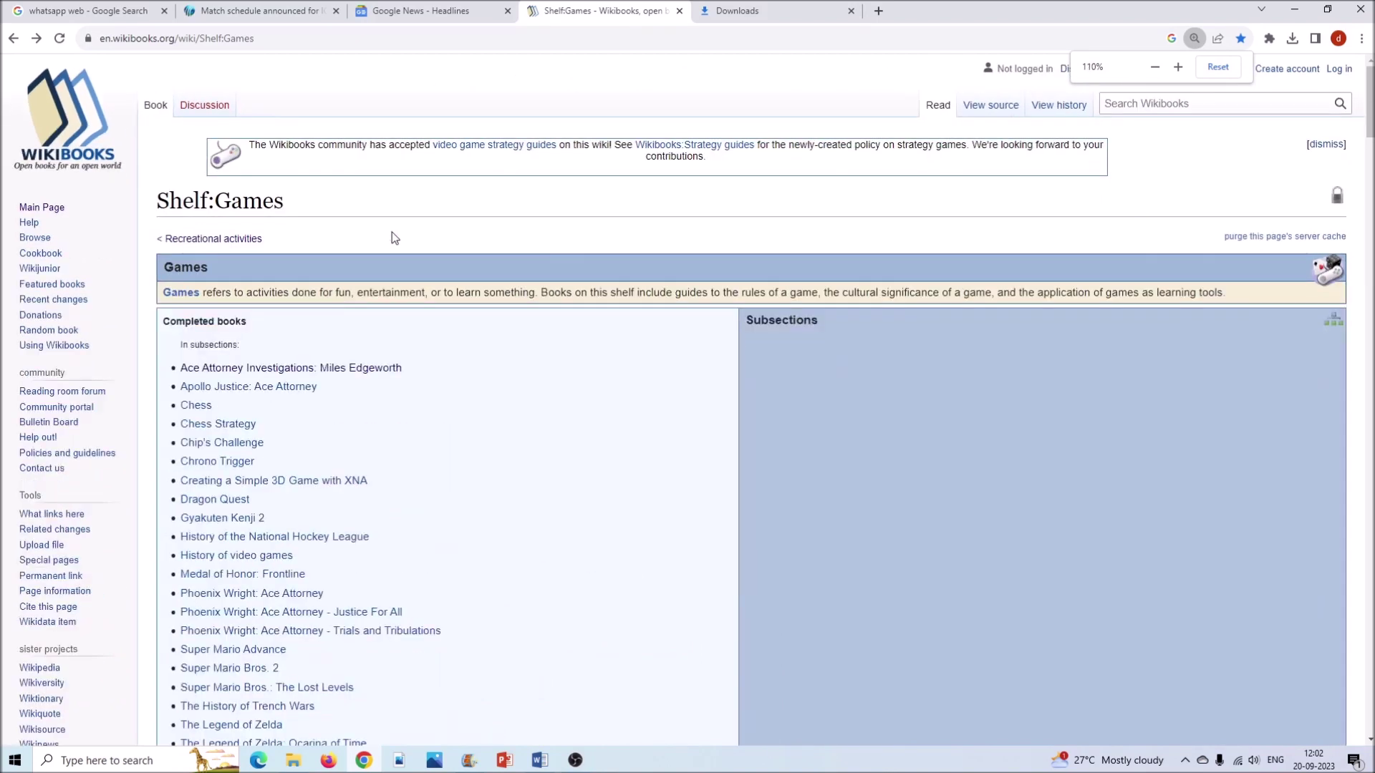